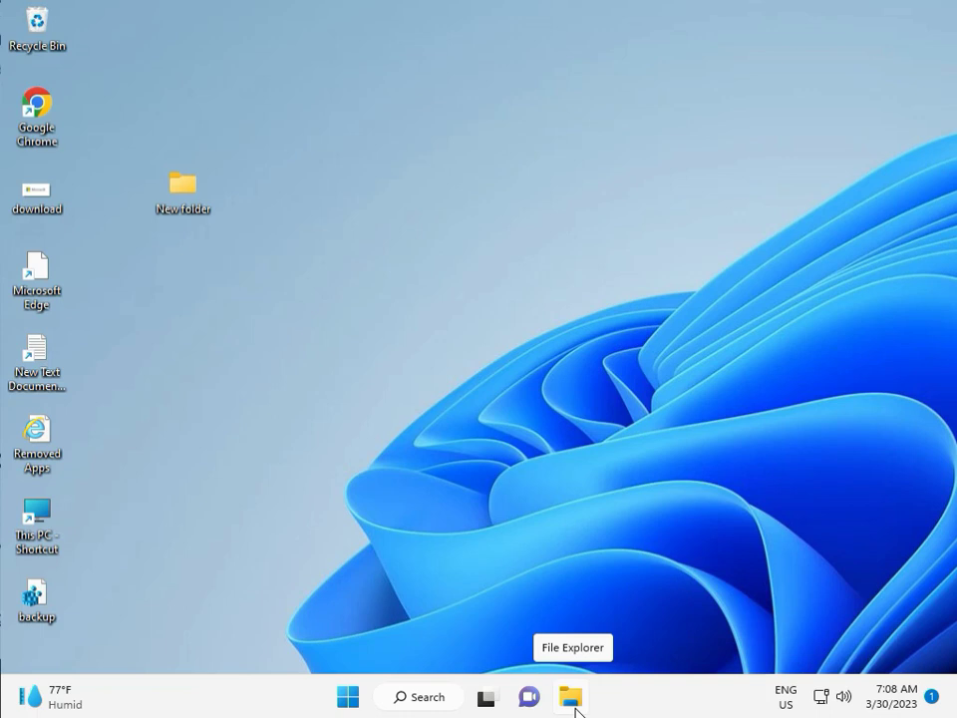
# Open the Settings app and go to the other troubleshooters under the System troubleshooting options.
pyautogui.click(346, 695)
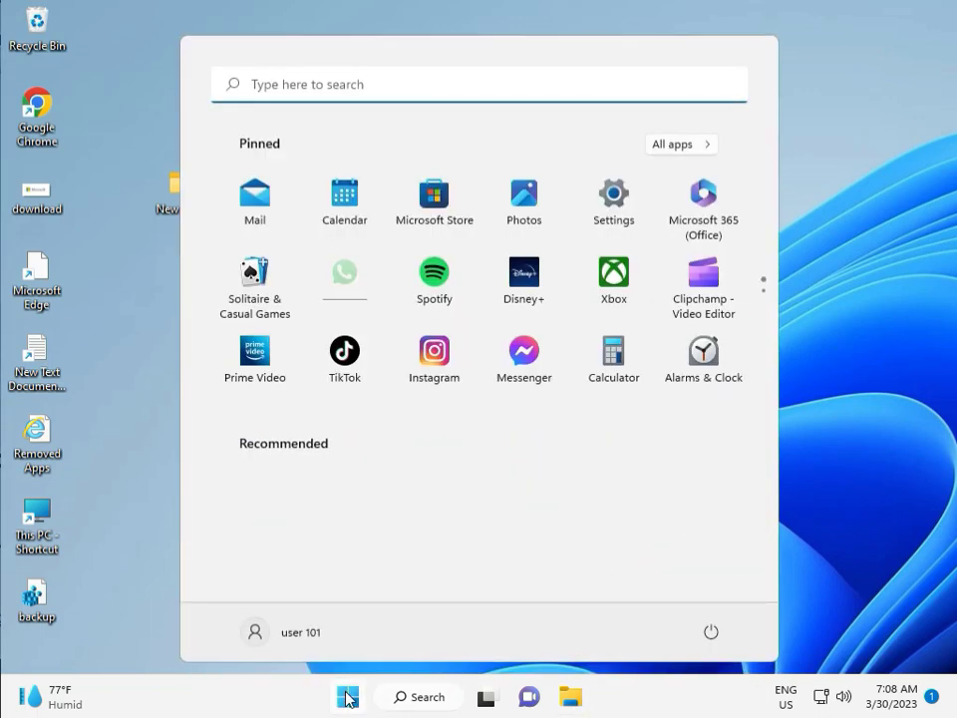
pyautogui.click(614, 196)
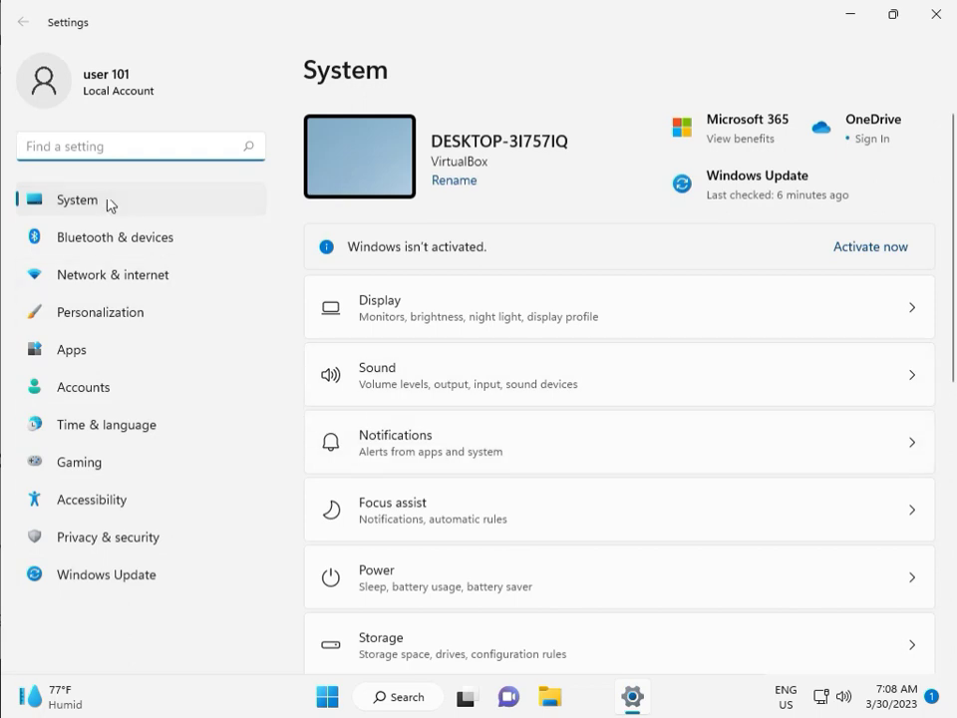
pyautogui.scroll(-2, 475, 507)
pyautogui.scroll(-1, 478, 523)
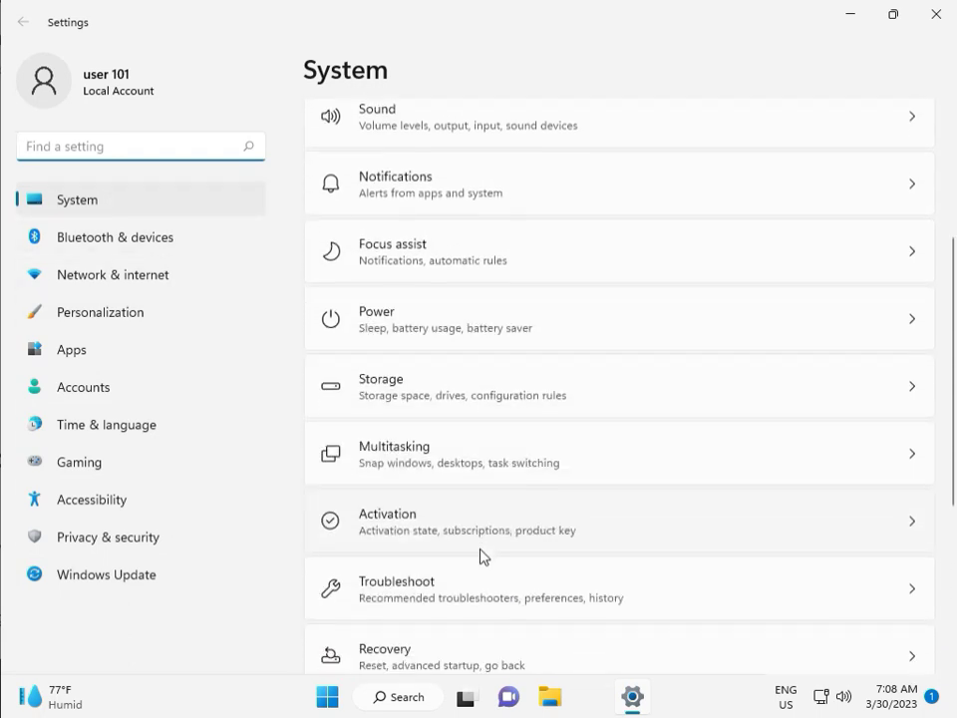
pyautogui.click(488, 599)
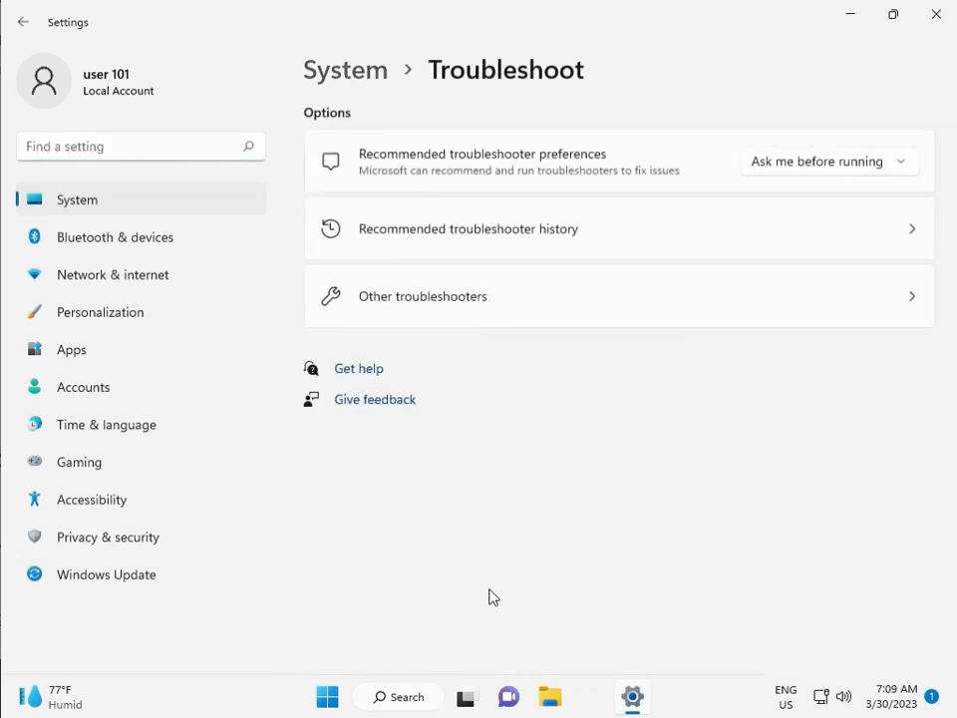
pyautogui.click(415, 302)
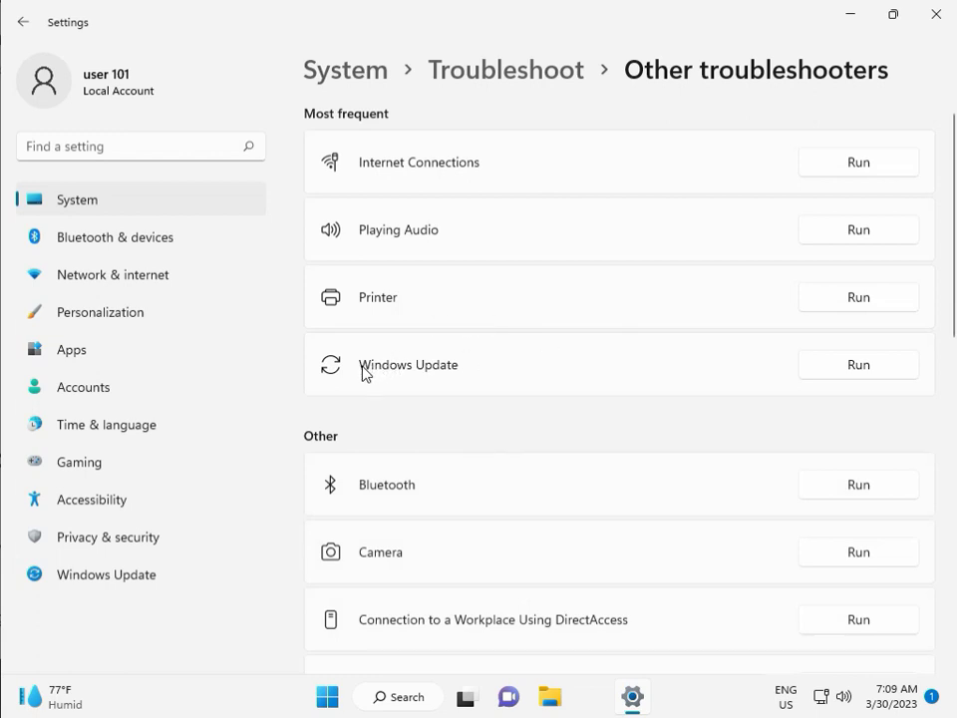
# Run the Windows Update troubleshooter through to completion, then close it and Settings.
pyautogui.click(853, 366)
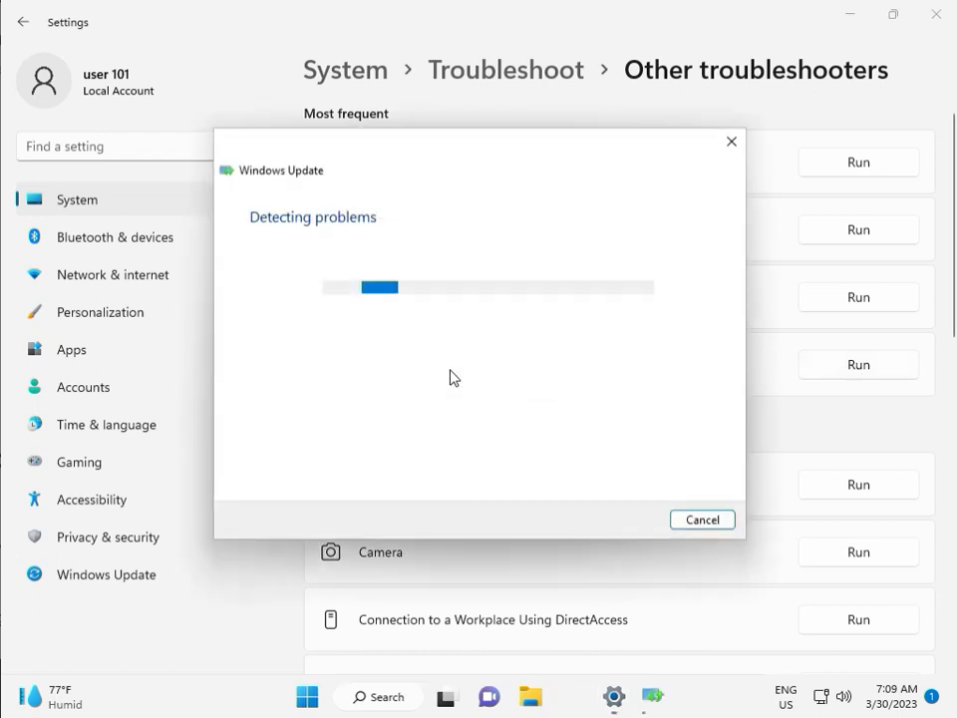
pyautogui.moveTo(450, 157); pyautogui.dragTo(323, 114)
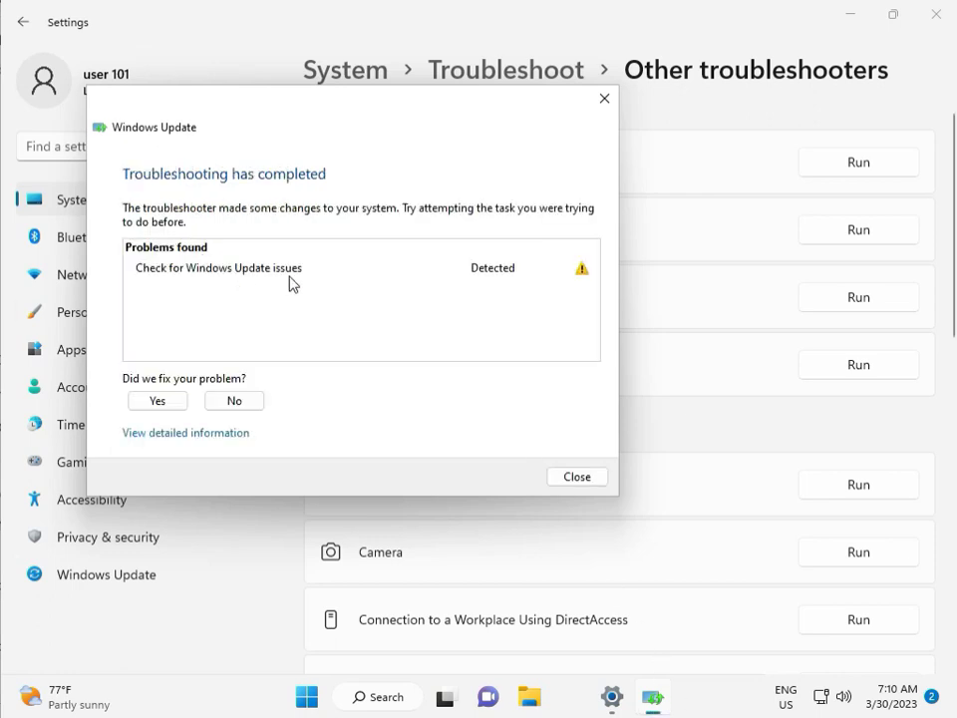
pyautogui.click(577, 478)
pyautogui.click(942, 30)
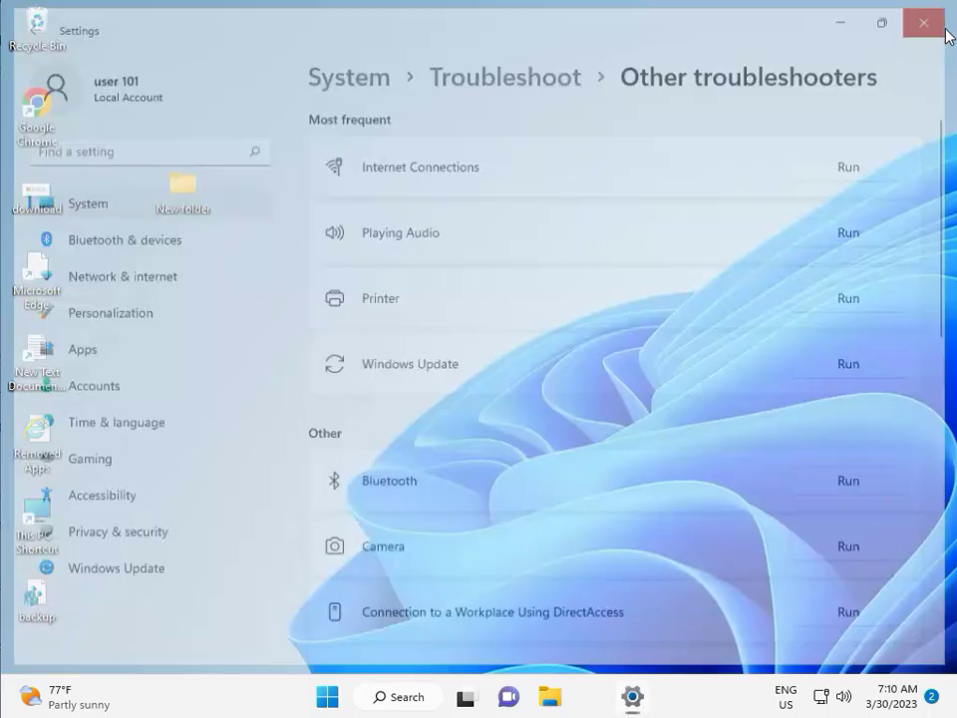
# Open File Explorer and go to the Windows folder on Local Disk (C:).
pyautogui.click(566, 695)
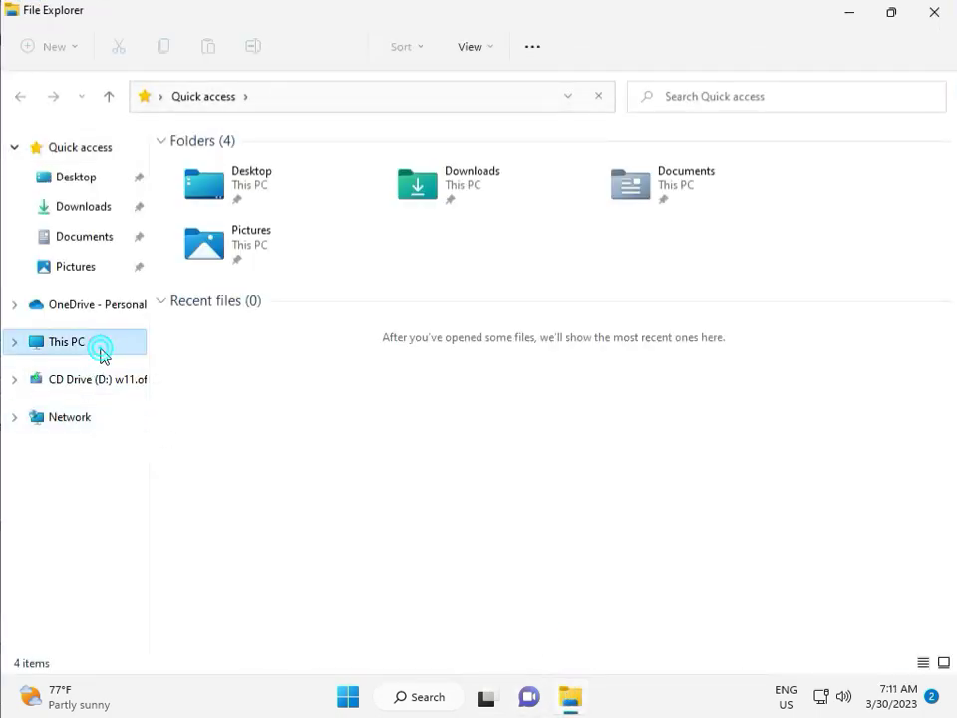
pyautogui.click(100, 349)
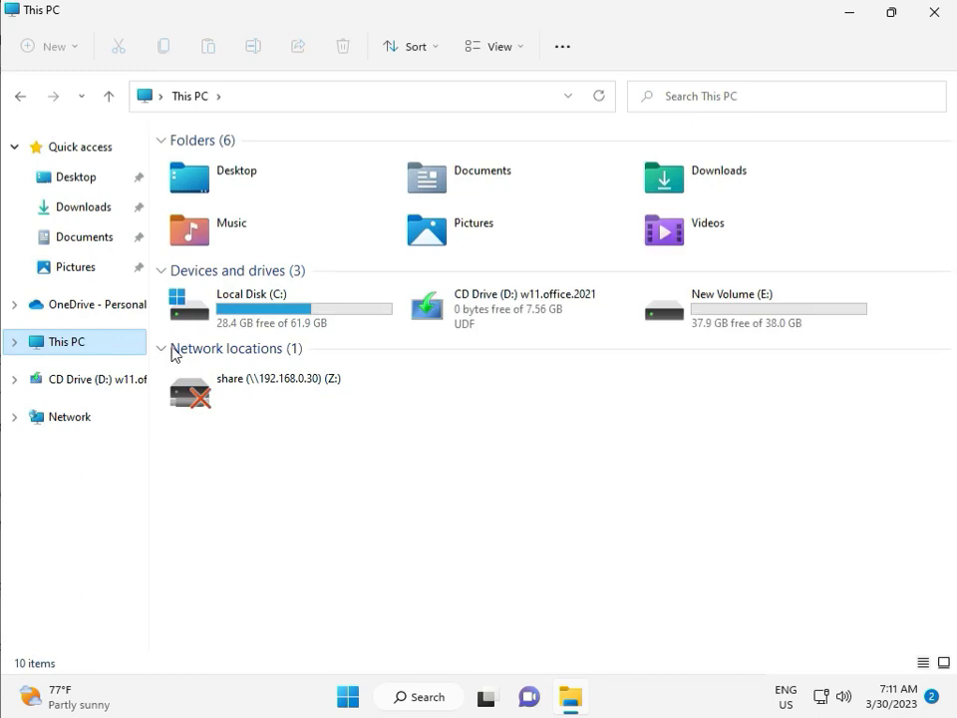
pyautogui.doubleClick(302, 314)
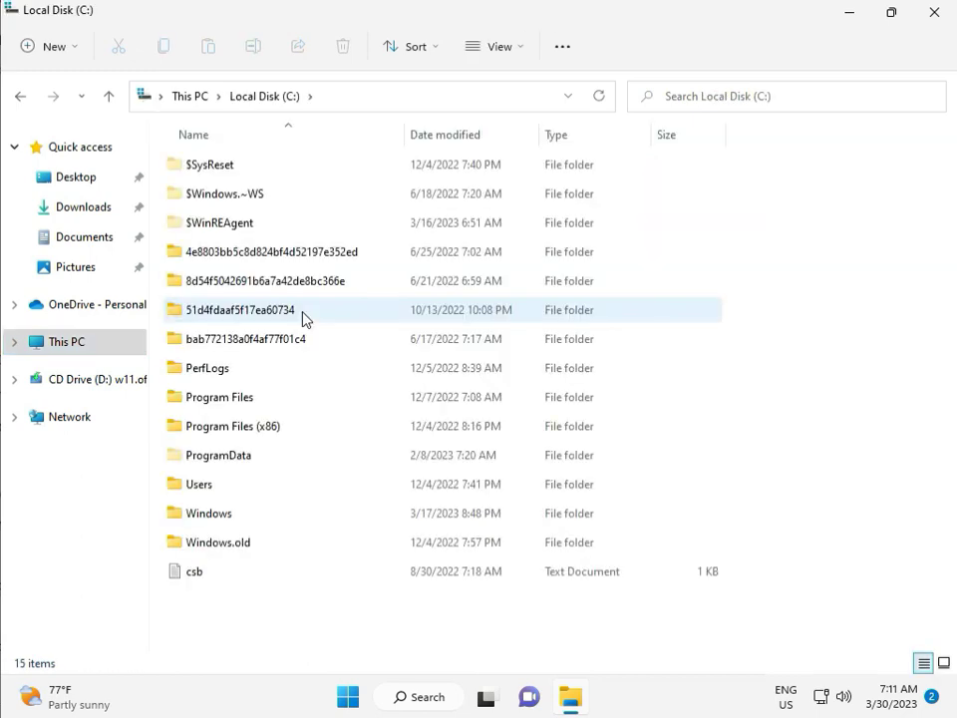
pyautogui.click(248, 516)
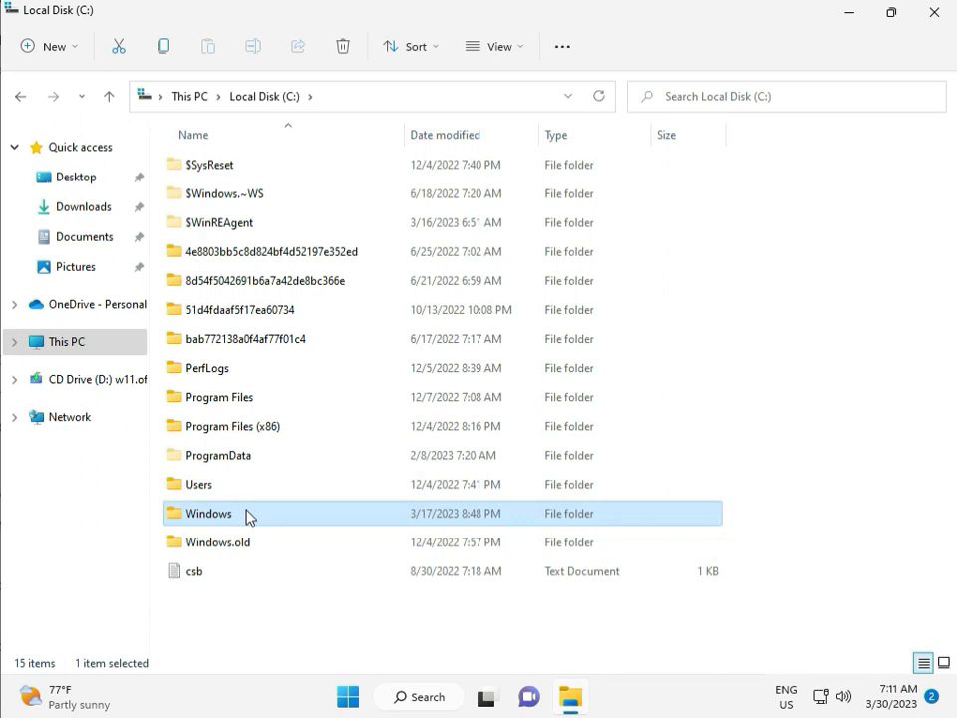
pyautogui.doubleClick(248, 514)
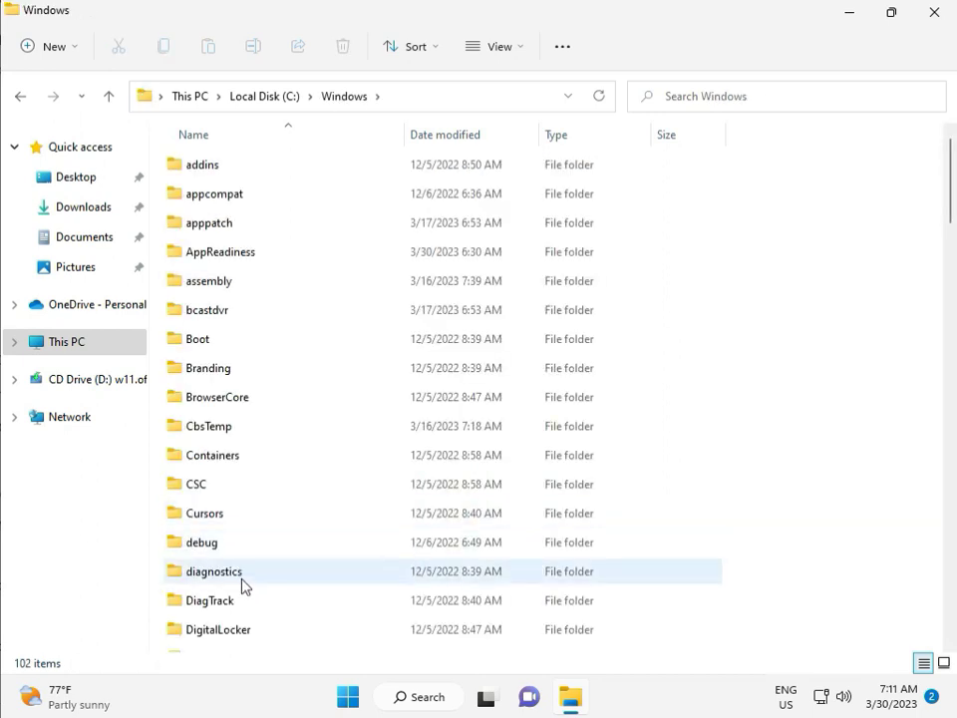
# Find and open the SoftwareDistribution folder inside the Windows folder.
pyautogui.scroll(-8, 348, 569)
pyautogui.scroll(-3, 348, 569)
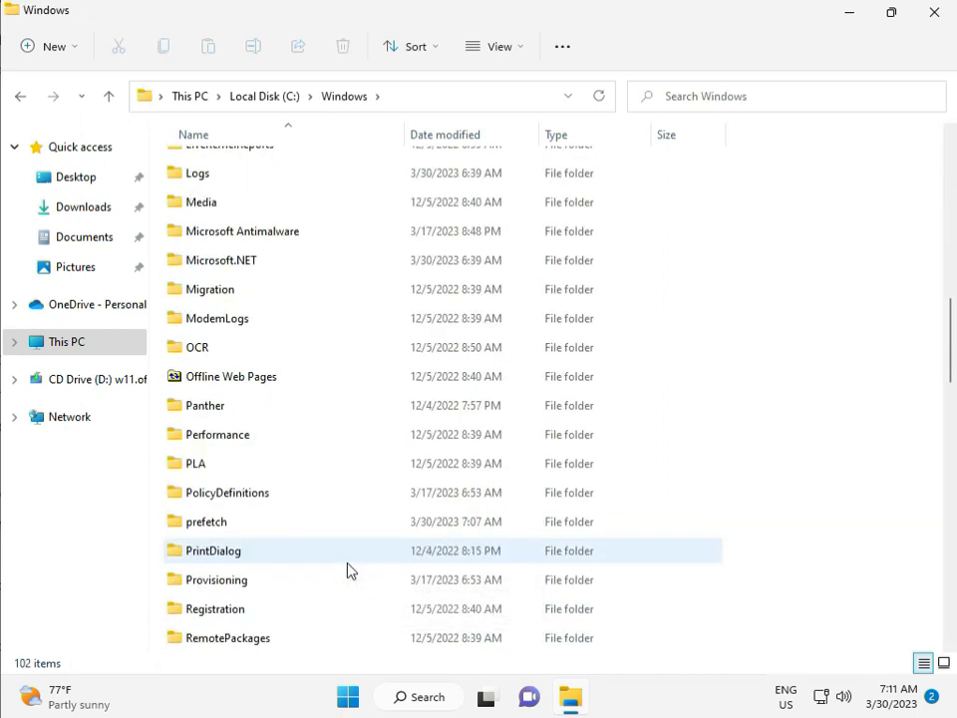
pyautogui.scroll(-4, 347, 569)
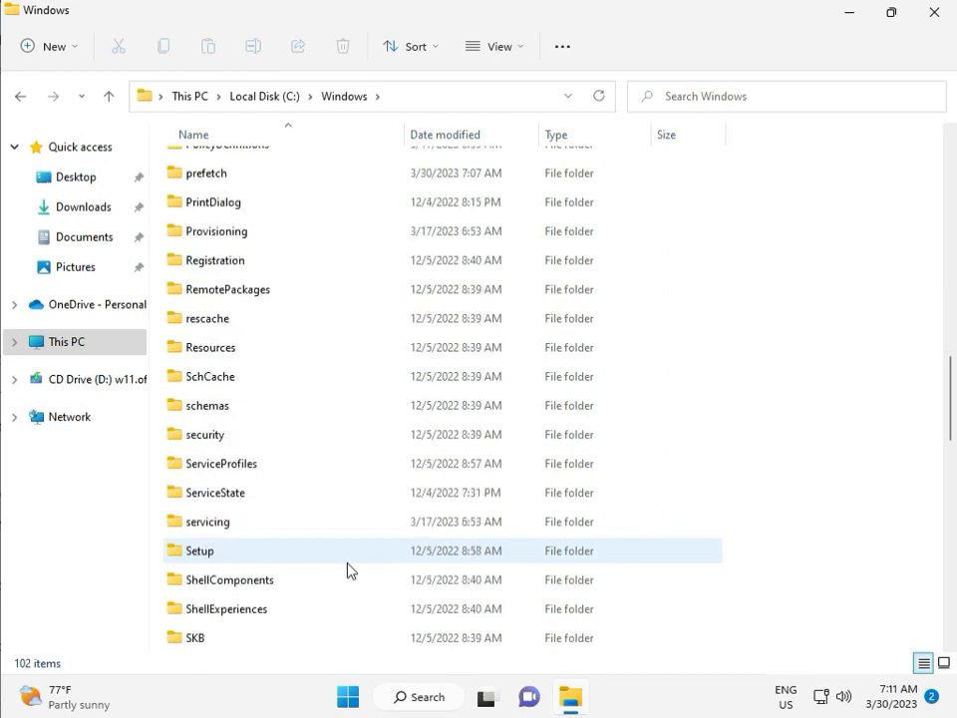
pyautogui.scroll(-2, 348, 570)
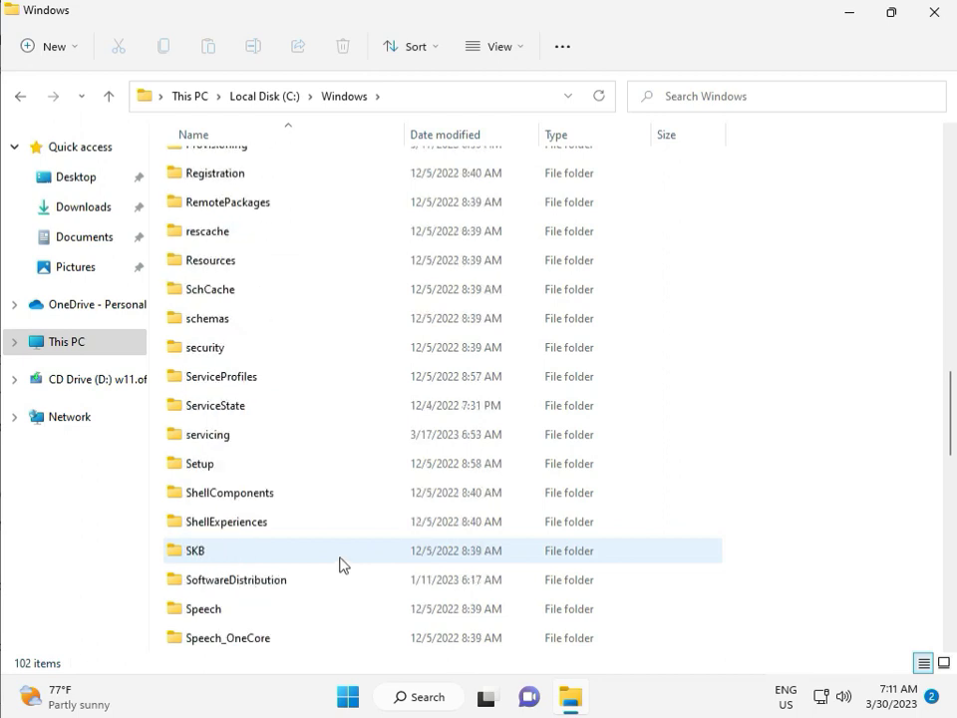
pyautogui.click(261, 495)
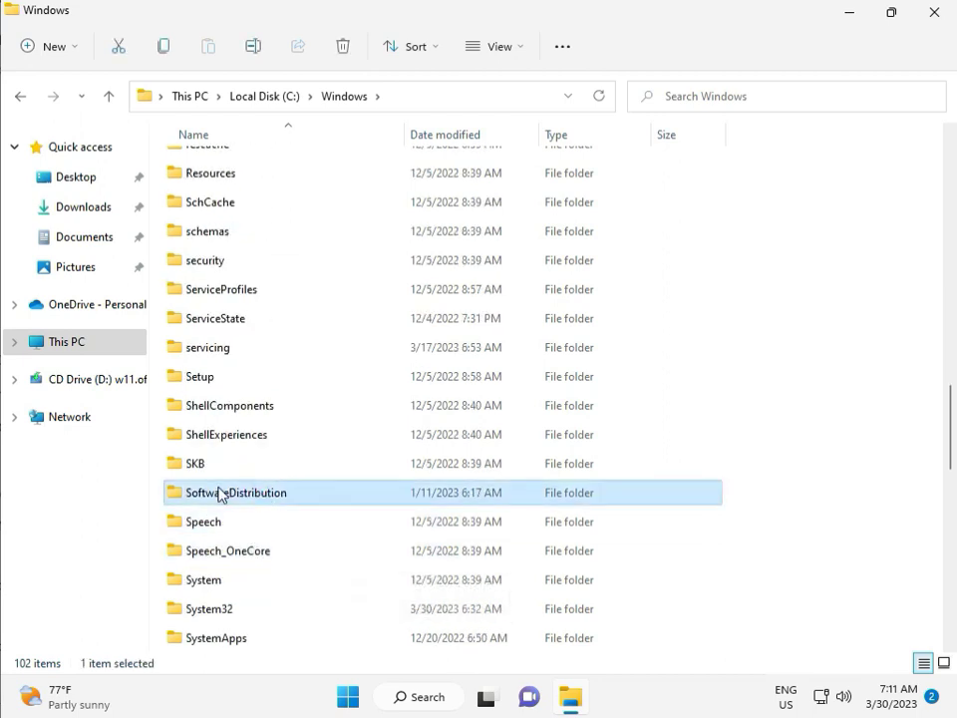
pyautogui.doubleClick(249, 496)
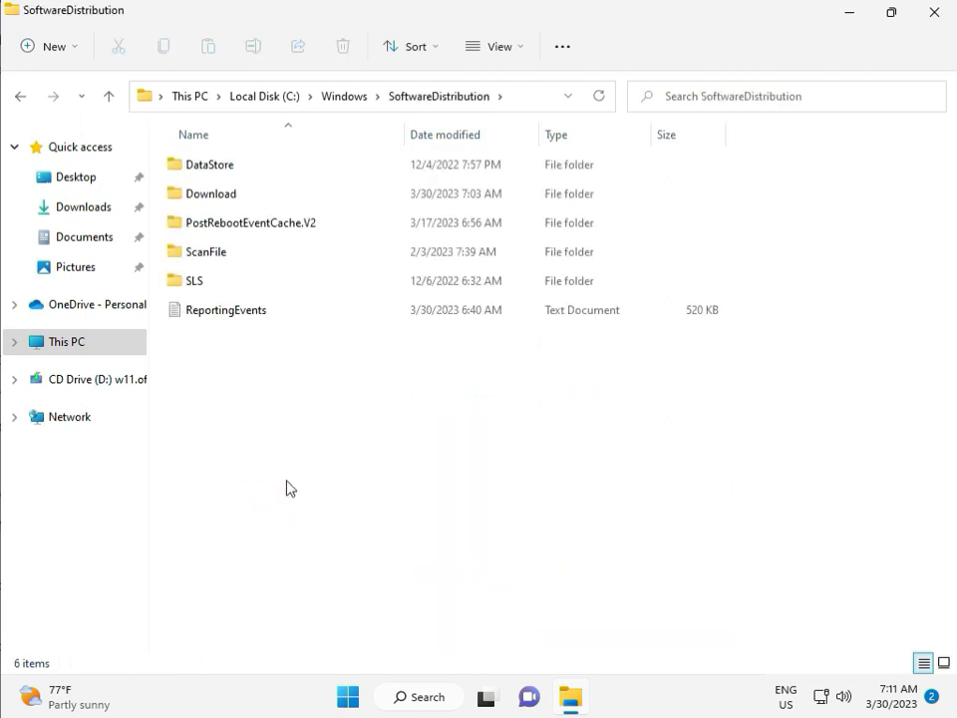
pyautogui.moveTo(497, 714)
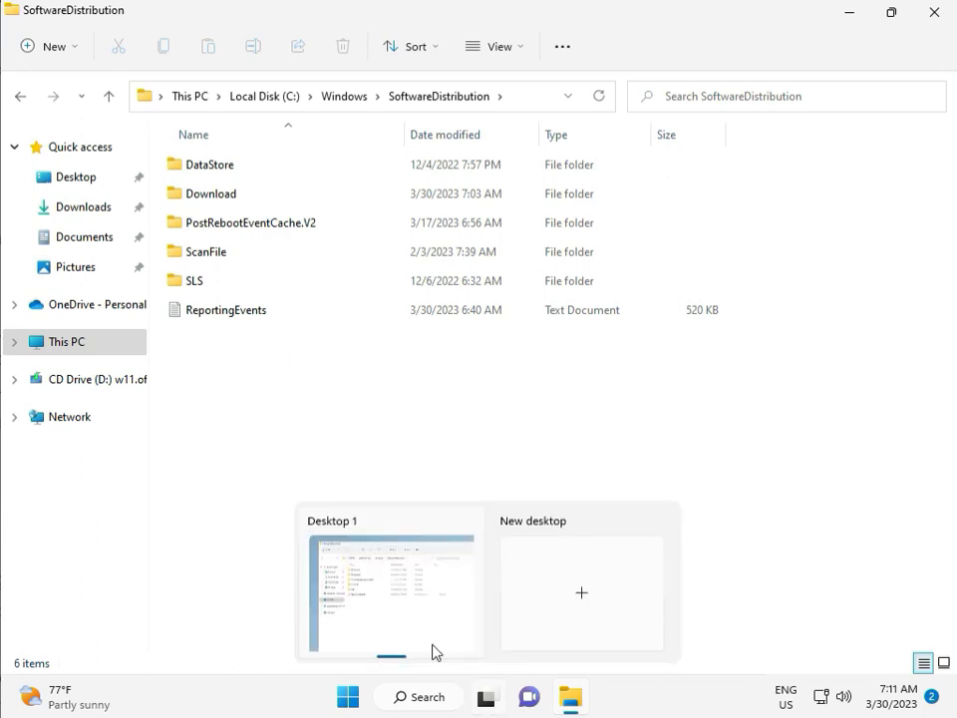
pyautogui.click(290, 413)
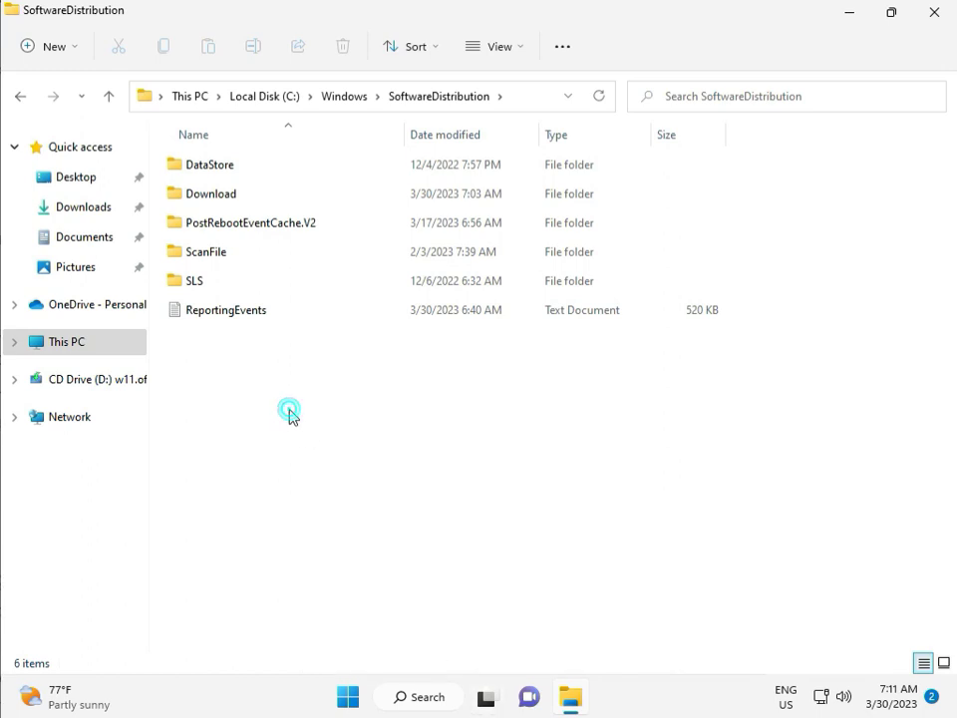
# Delete everything in SoftwareDistribution's Download folder, granting administrator permission for all items, and close File Explorer.
pyautogui.doubleClick(241, 196)
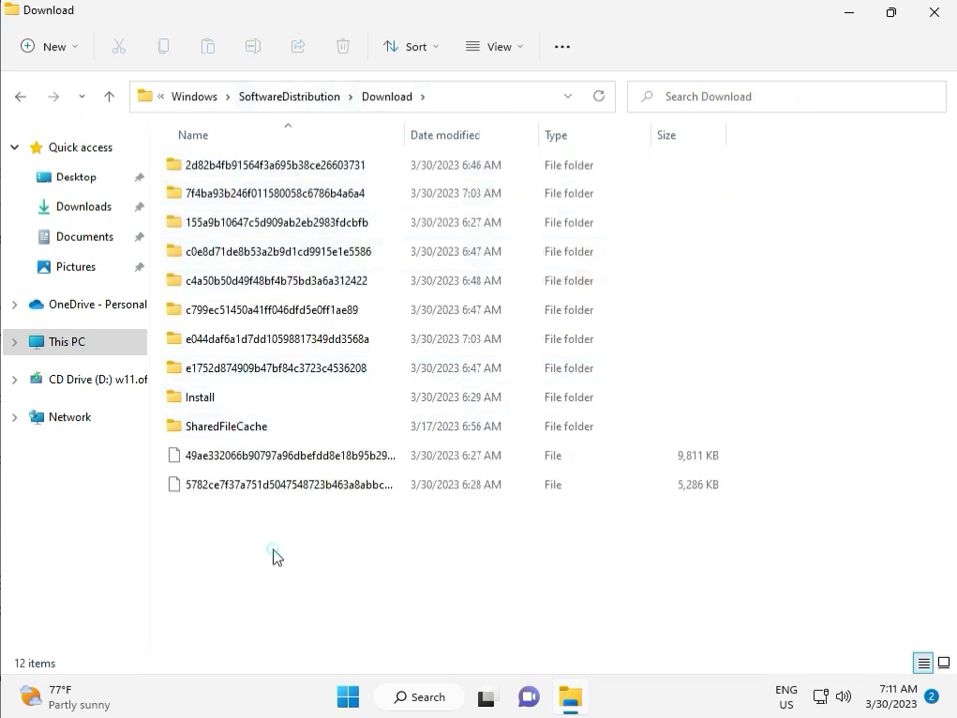
pyautogui.moveTo(276, 550); pyautogui.dragTo(285, 169)
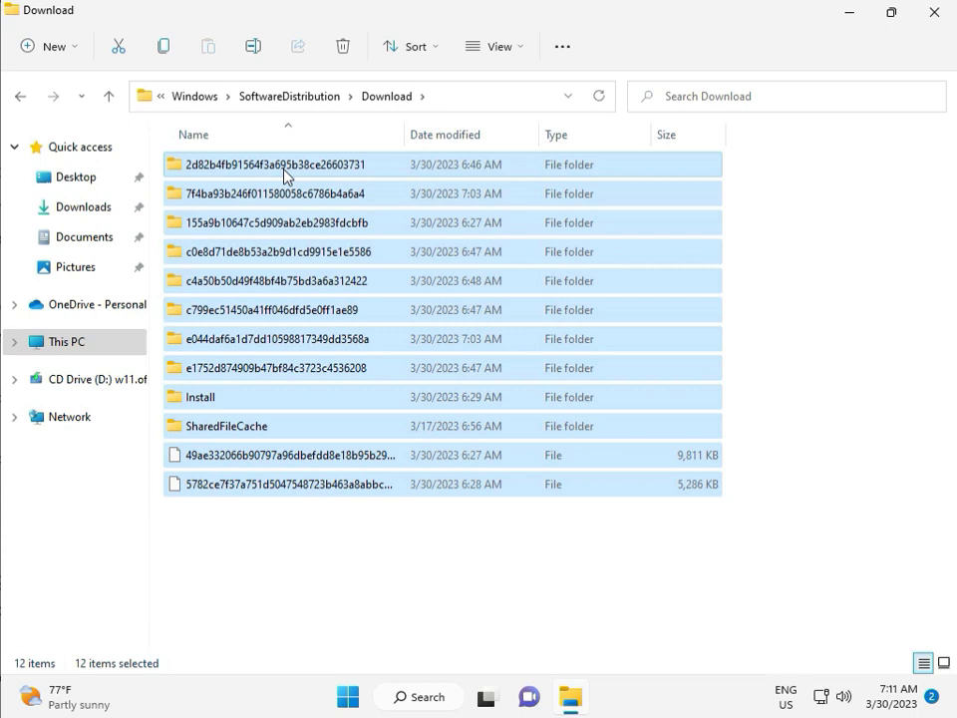
pyautogui.press('Delete')
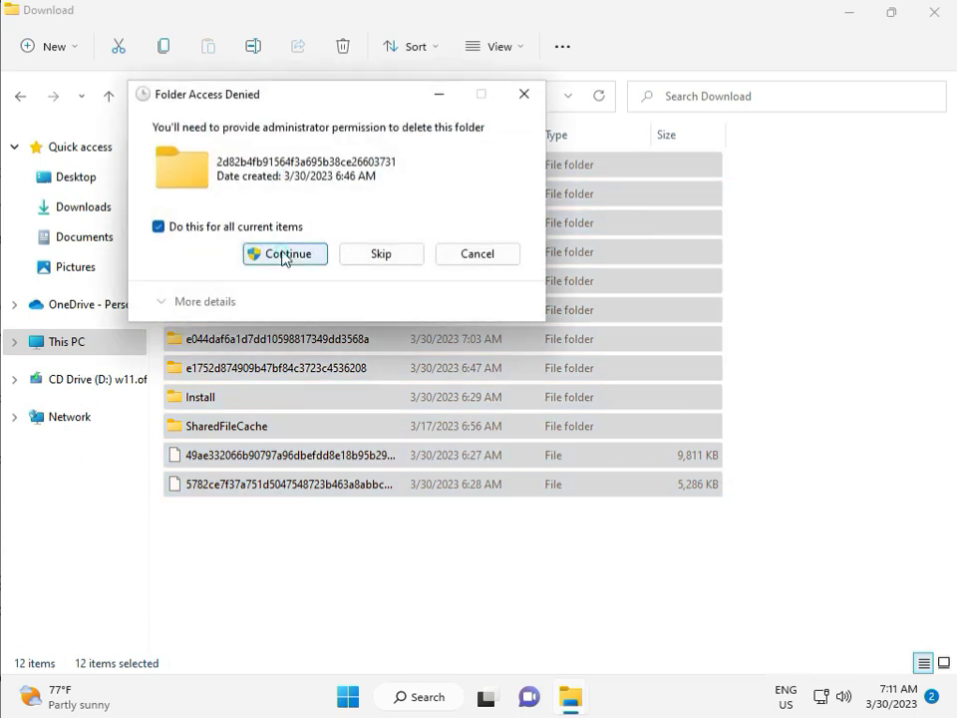
pyautogui.click(287, 255)
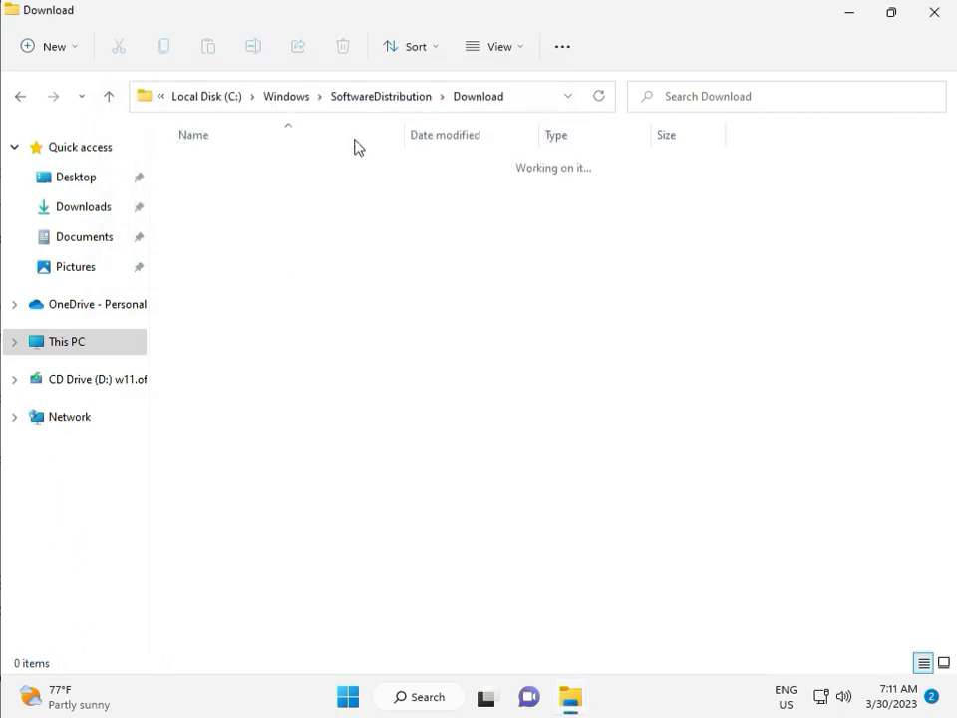
pyautogui.click(382, 95)
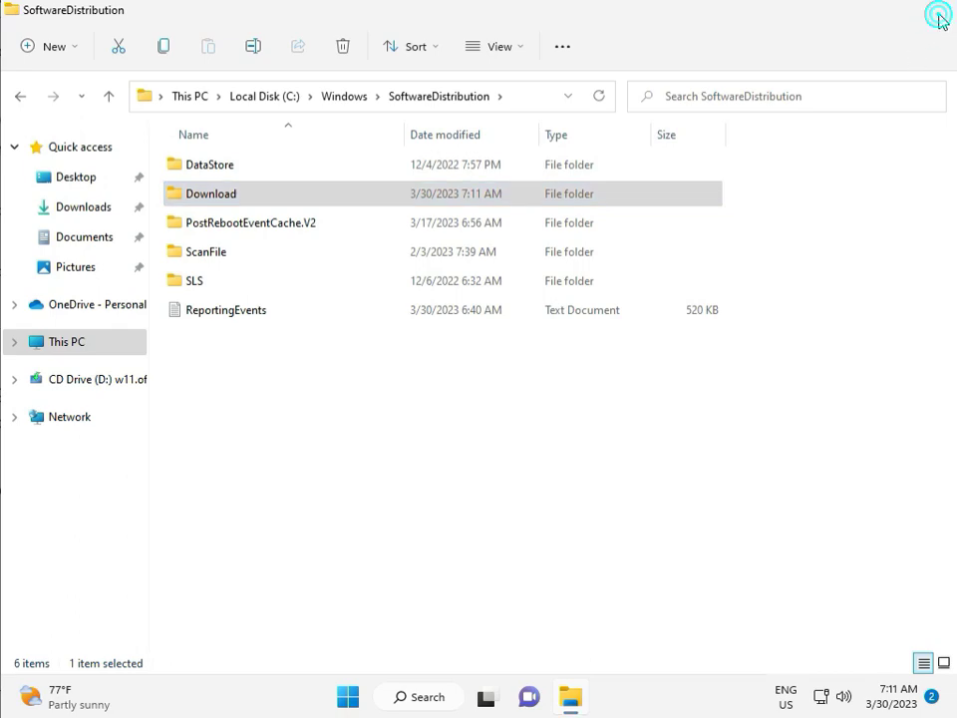
pyautogui.click(935, 15)
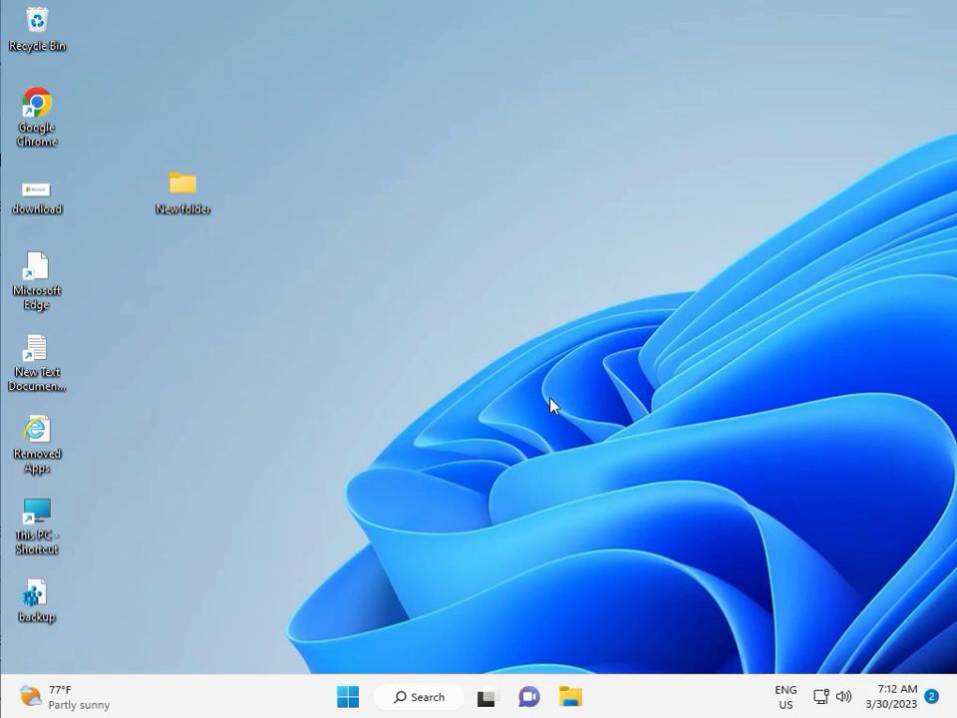
# Open the Services console by running services.msc and restart the Windows Update service.
pyautogui.press('super+r')
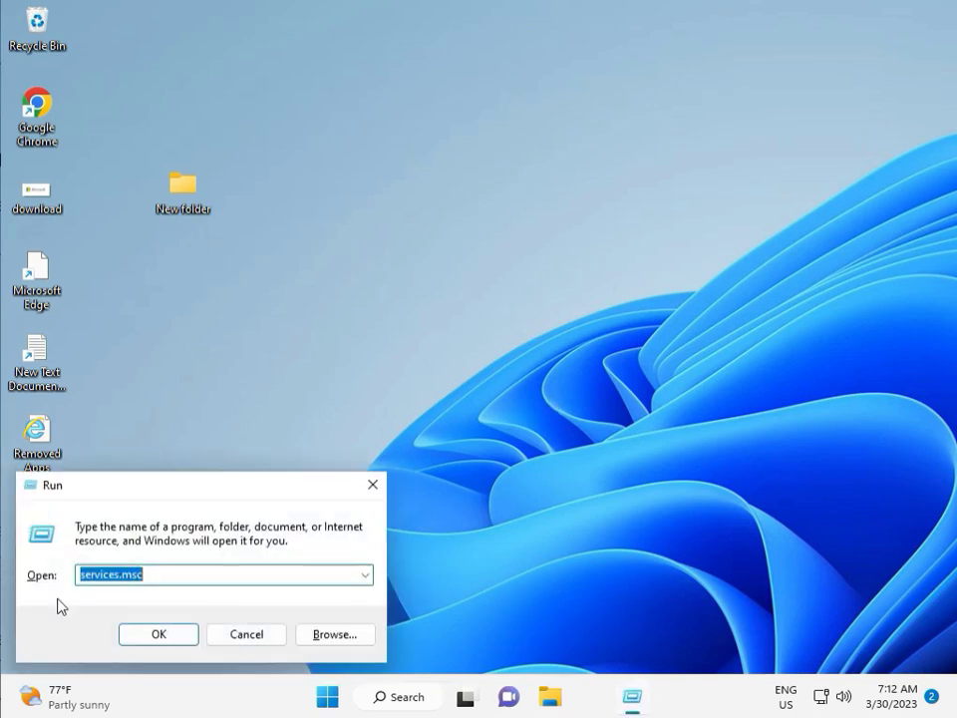
pyautogui.click(159, 634)
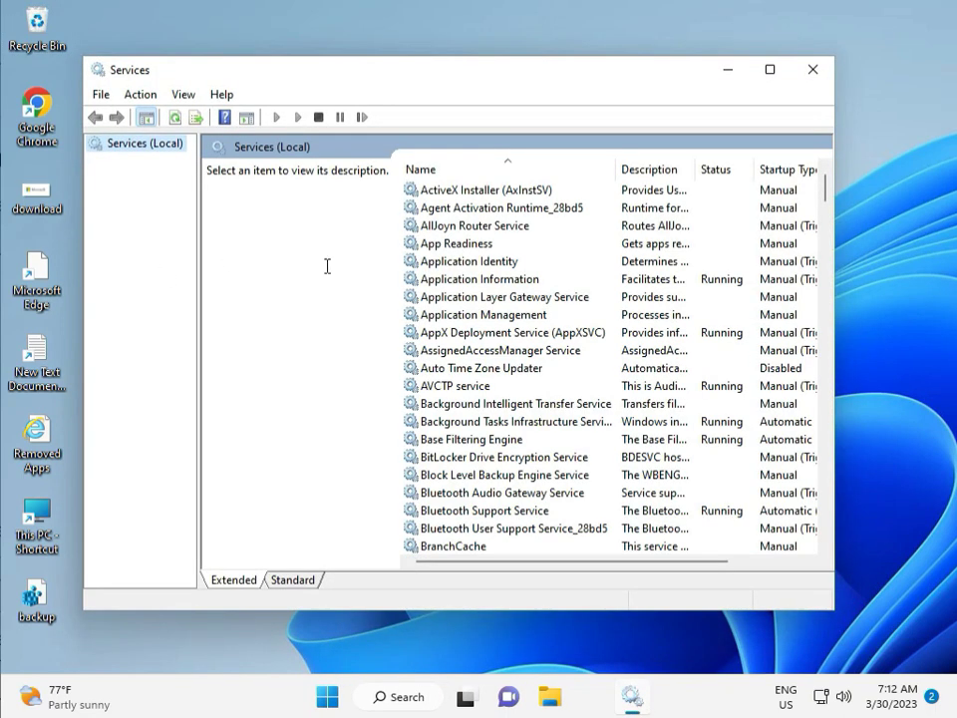
pyautogui.click(528, 296)
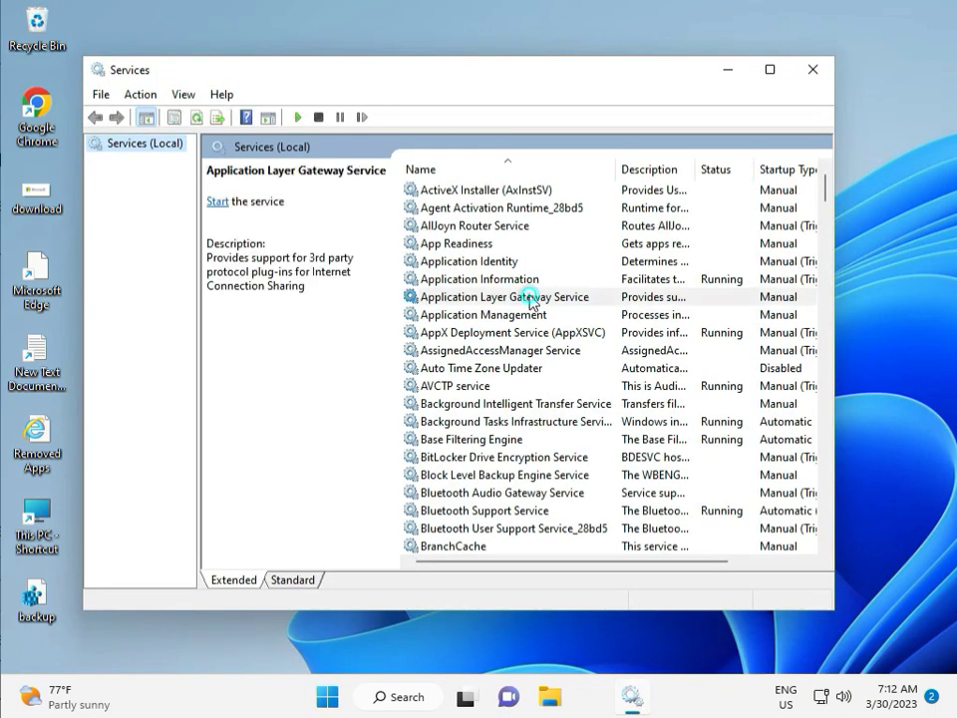
pyautogui.press('w')
pyautogui.scroll(-3, 493, 412)
pyautogui.scroll(-7, 494, 412)
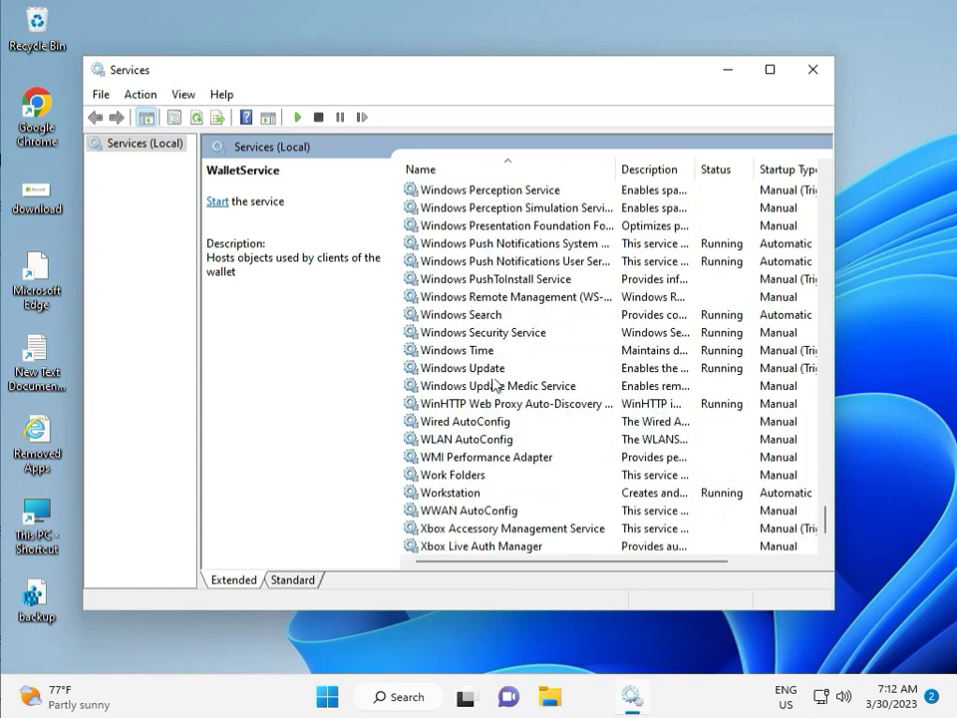
pyautogui.click(496, 367)
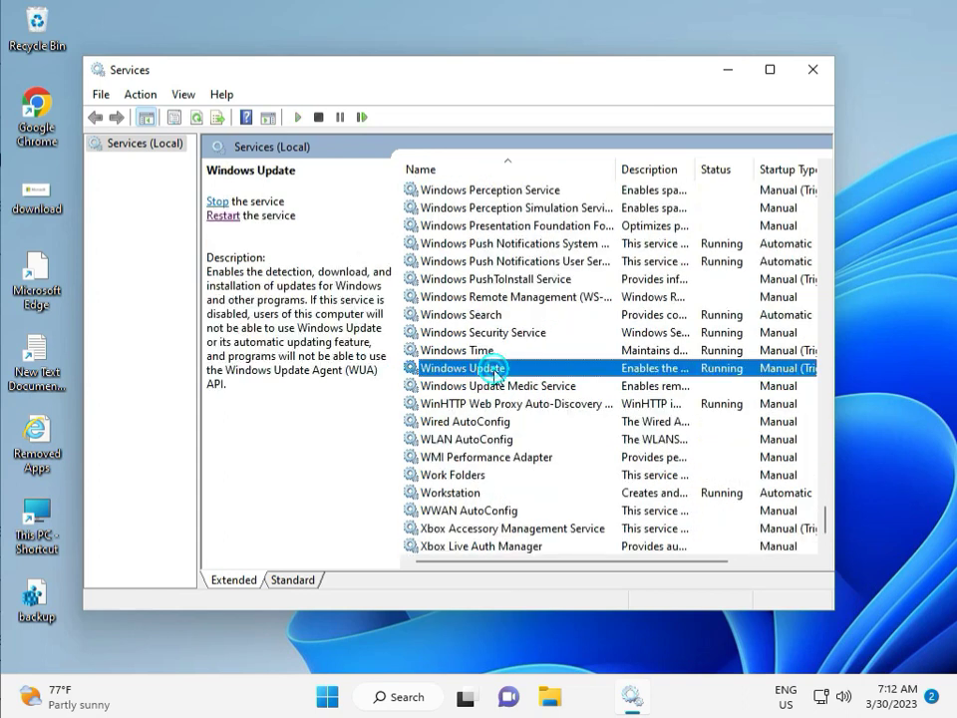
pyautogui.click(224, 216)
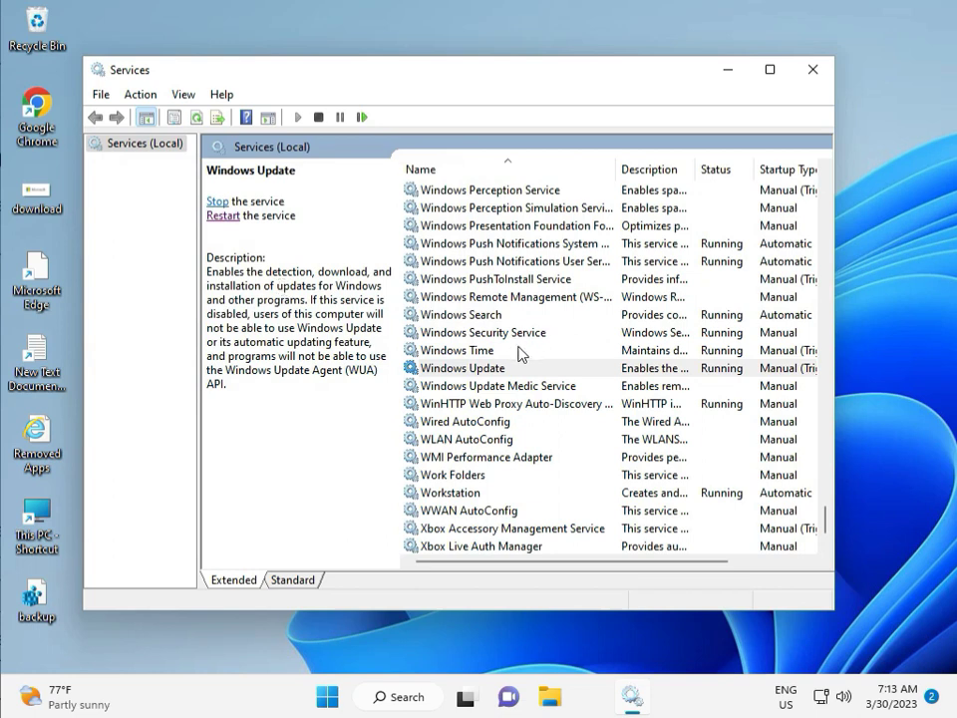
# Set the Windows Update service's startup type to Automatic, apply it, and close the Services console.
pyautogui.doubleClick(487, 368)
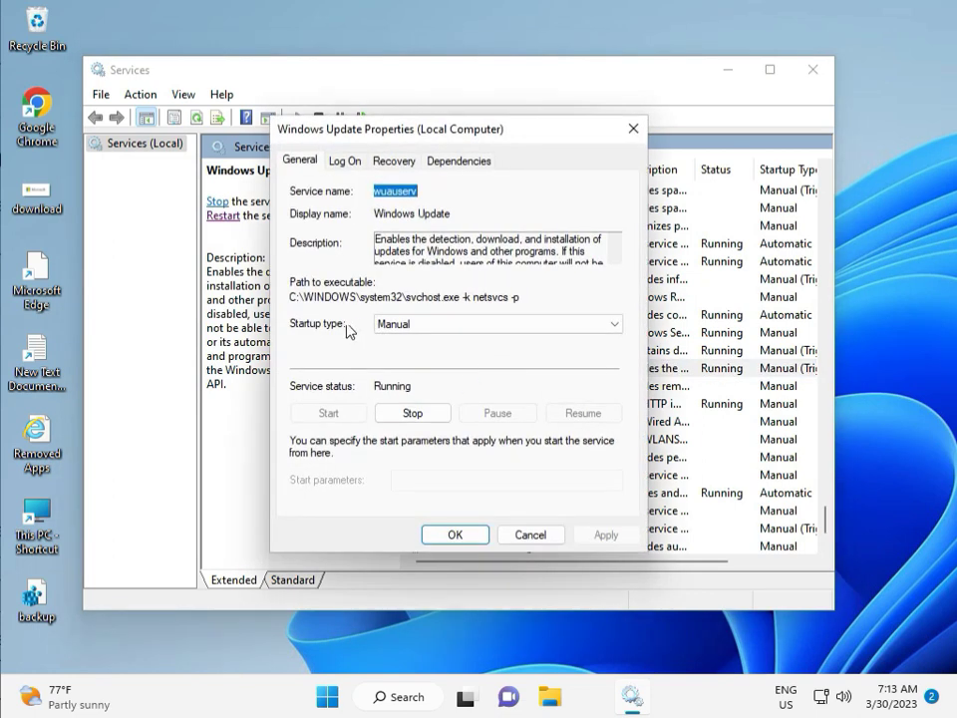
pyautogui.click(403, 324)
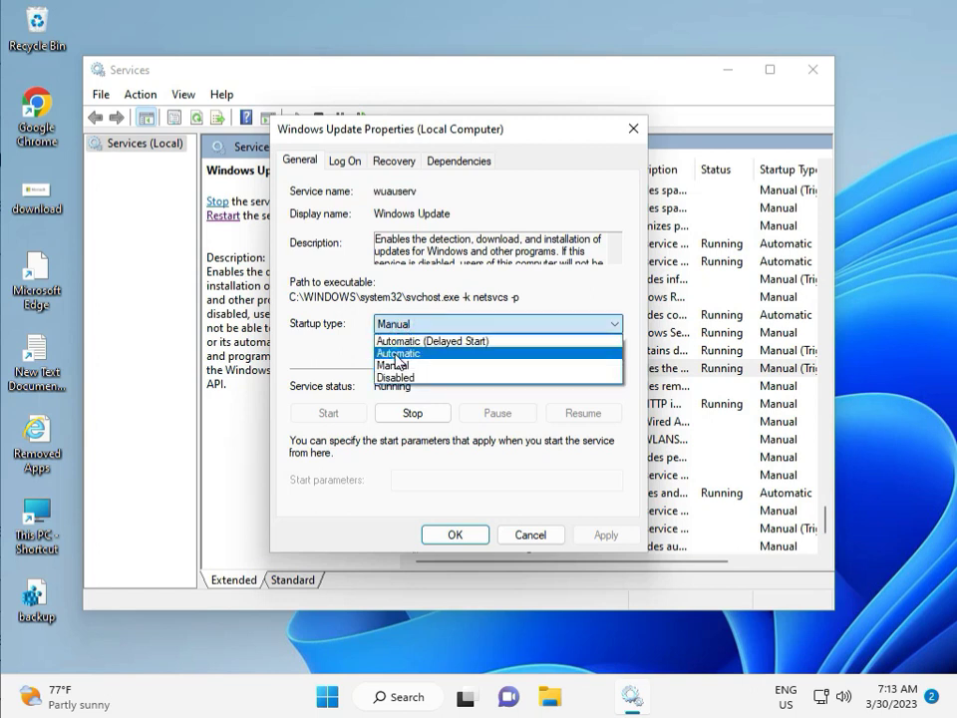
pyautogui.click(396, 355)
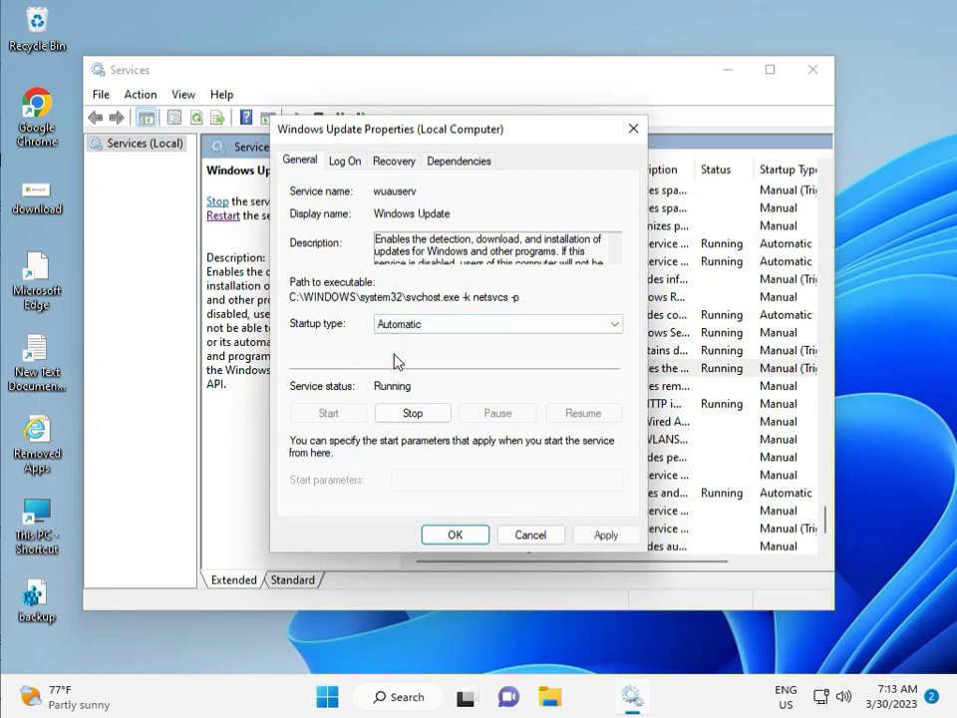
pyautogui.click(608, 535)
pyautogui.click(454, 535)
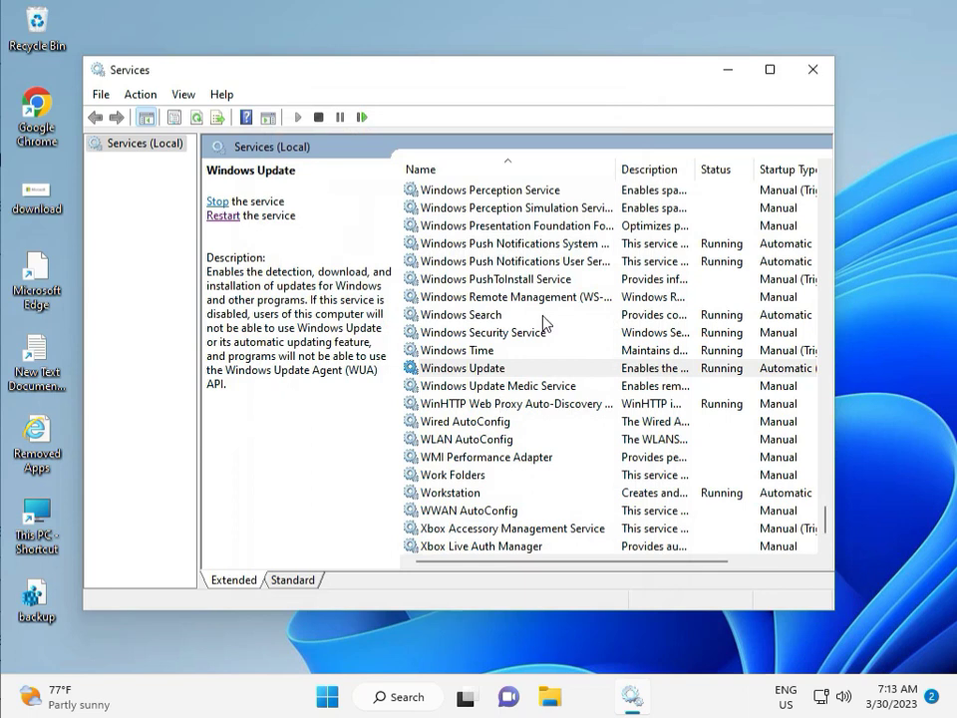
pyautogui.click(816, 70)
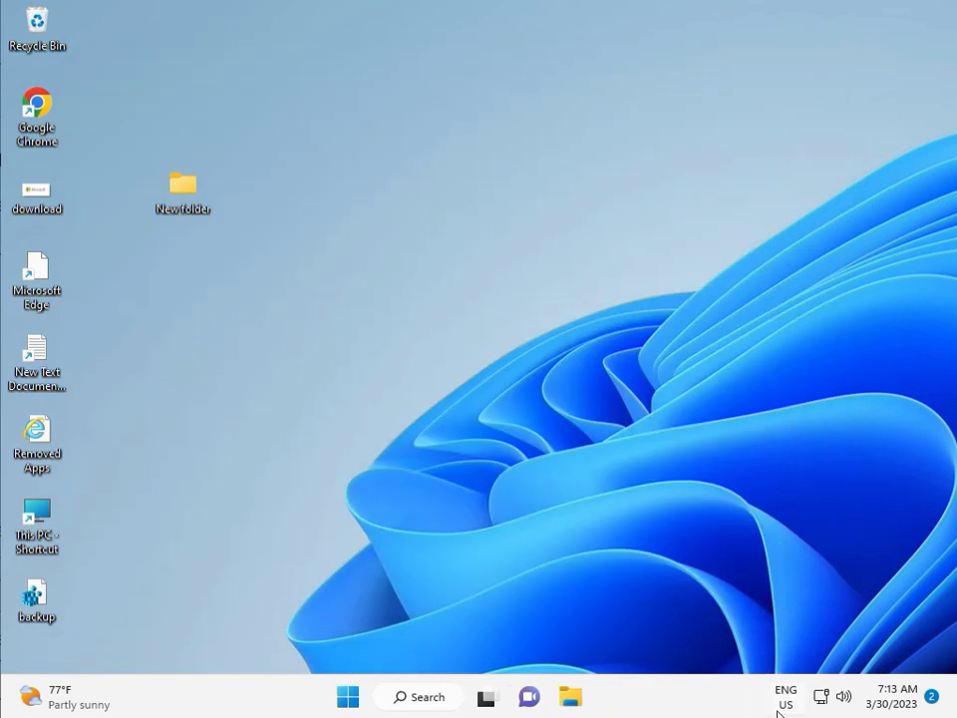
# Open the Registry Editor by running regedit and allow it to make changes to the device.
pyautogui.click(534, 503)
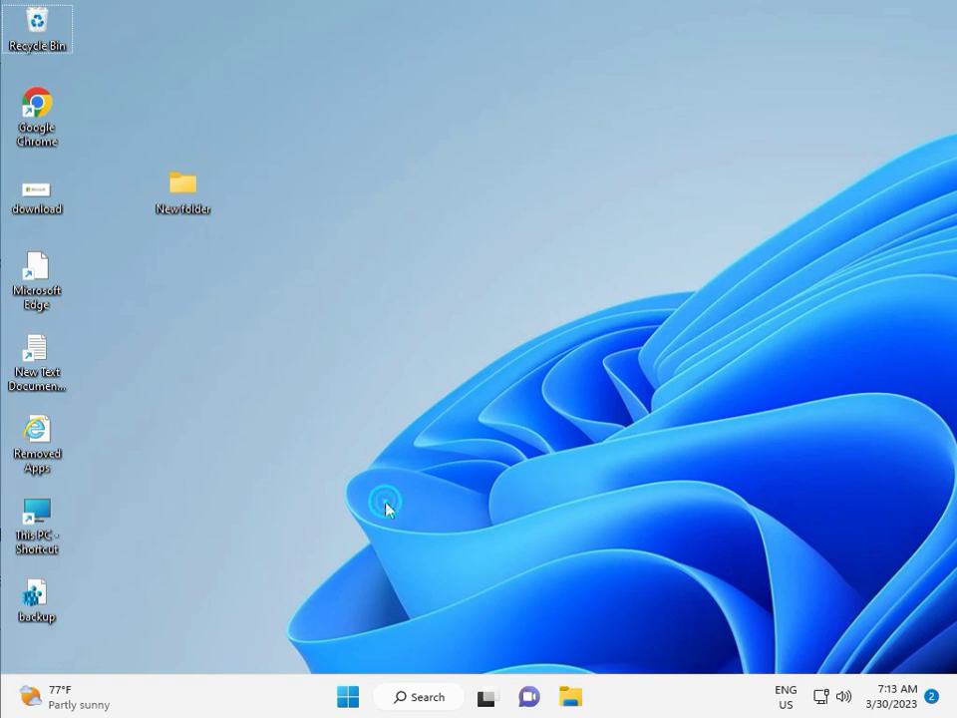
pyautogui.press('super+r')
pyautogui.write('re')
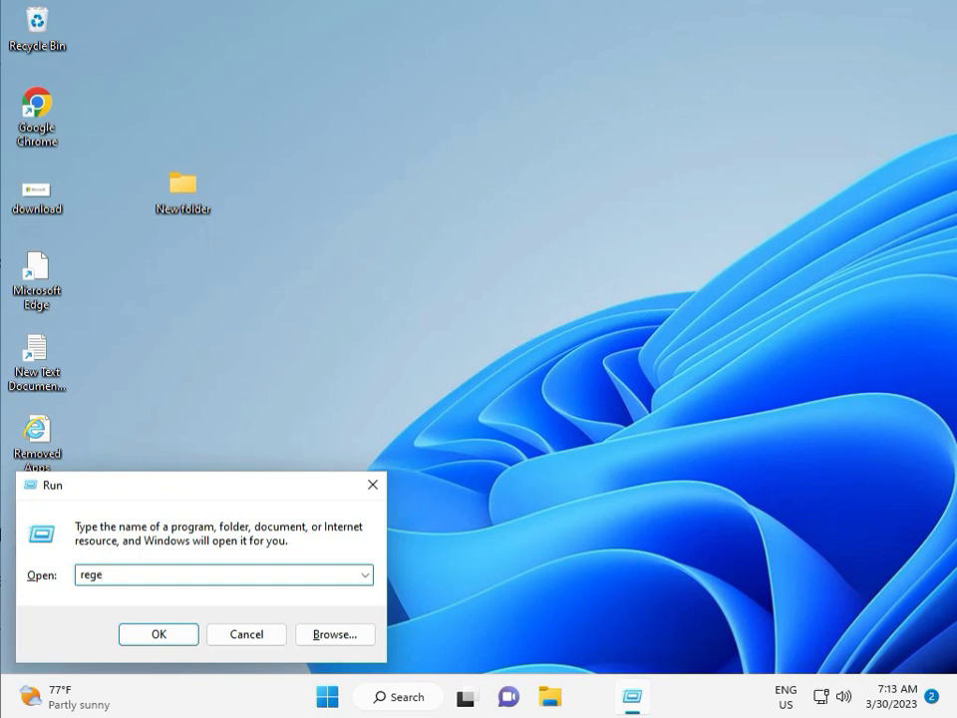
pyautogui.write('gedit')
pyautogui.press('Return')
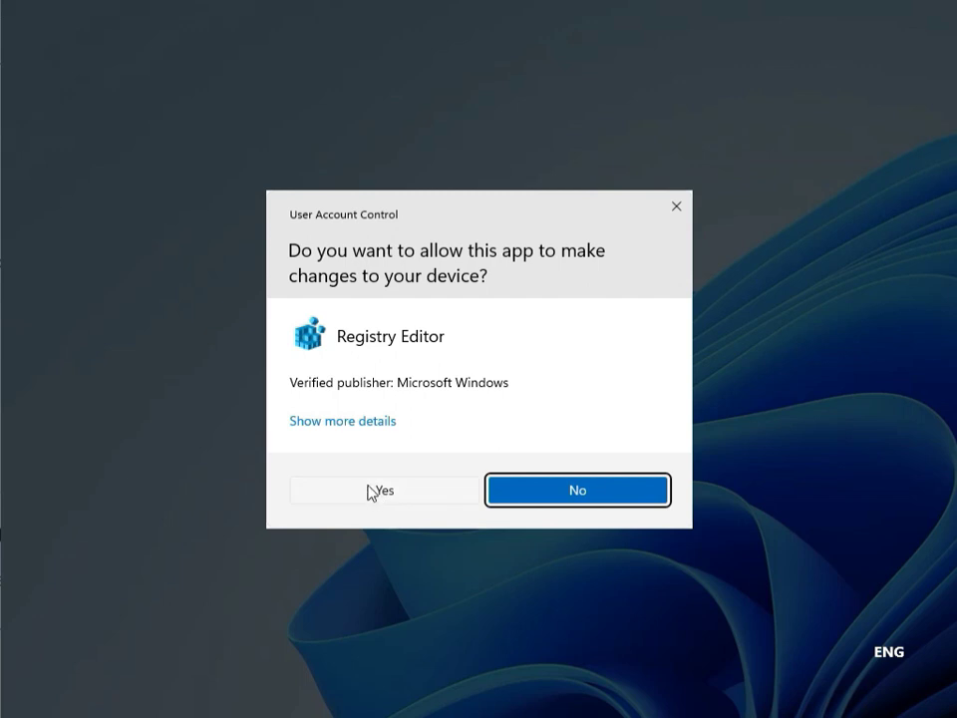
pyautogui.click(377, 490)
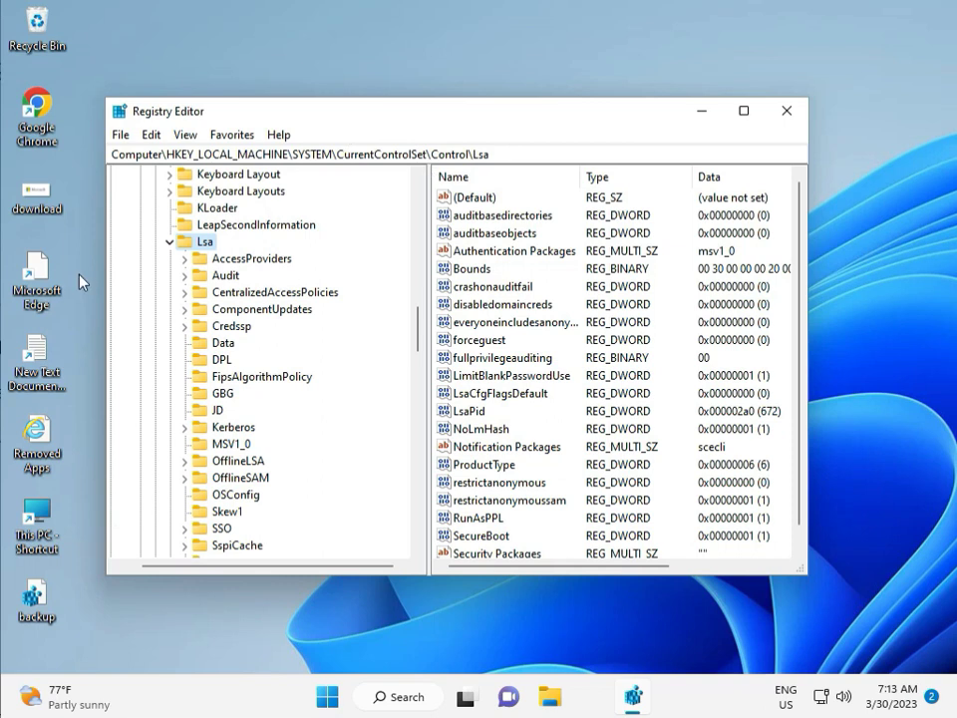
# Collapse the expanded Lsa, SYSTEM and HKEY_LOCAL_MACHINE keys in the registry tree.
pyautogui.click(168, 242)
pyautogui.scroll(20, 171, 264)
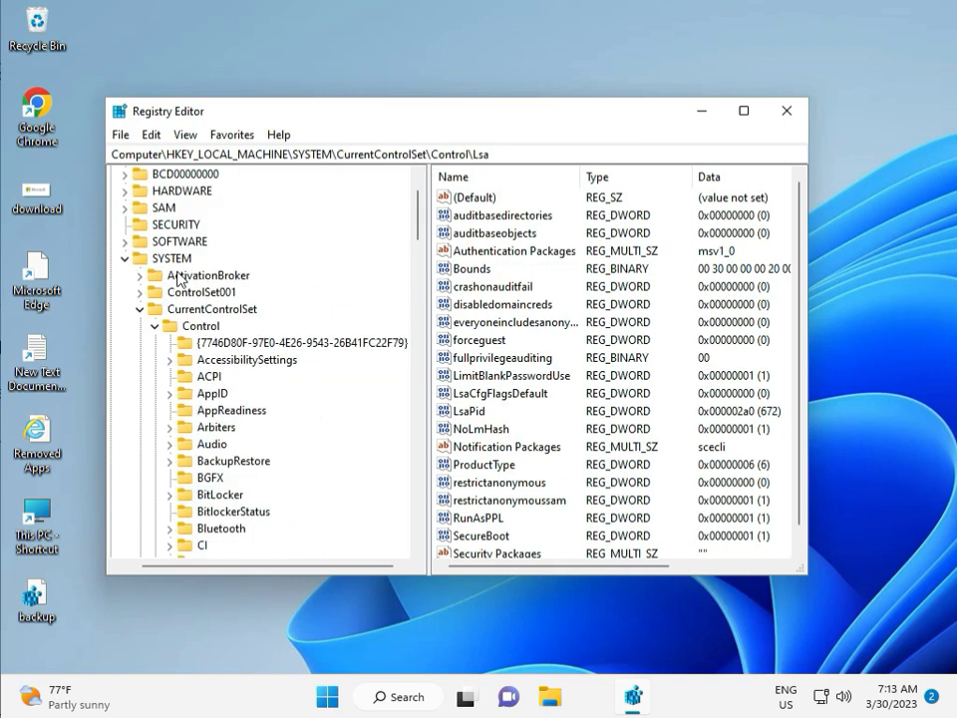
pyautogui.click(123, 325)
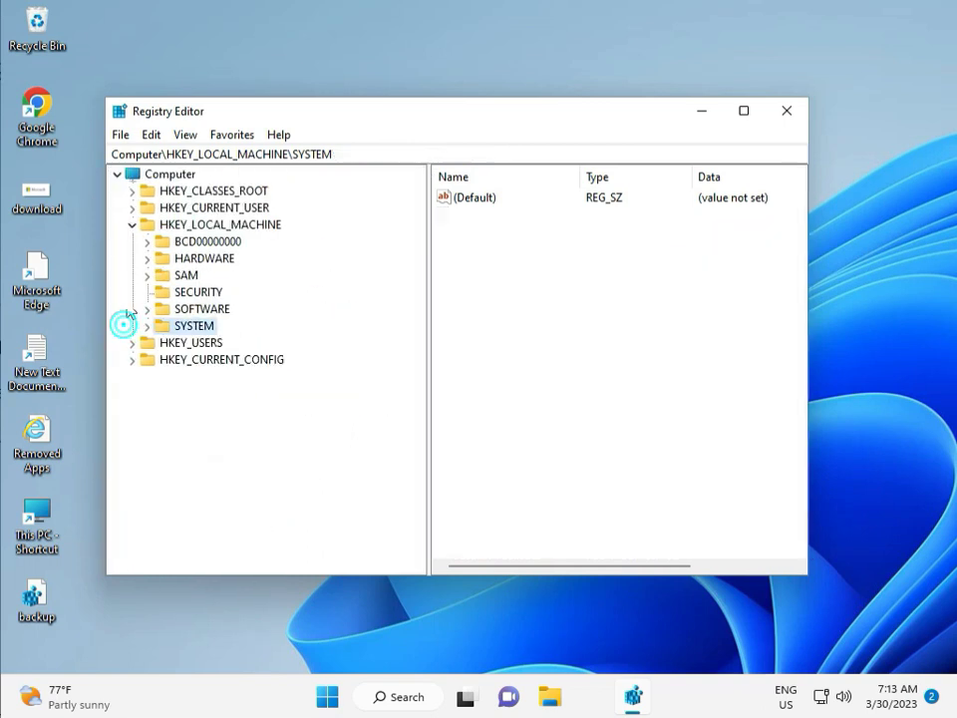
pyautogui.click(133, 225)
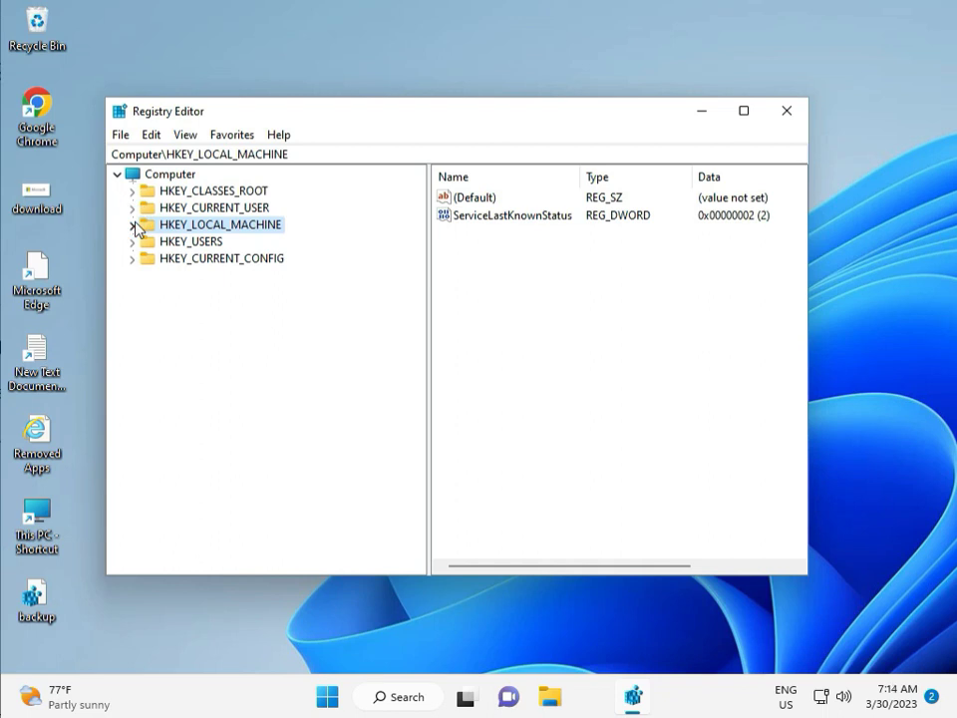
# Examine the subkeys under HKEY_LOCAL_MACHINE\SOFTWARE\Policies\Microsoft\Windows, and close the Registry Editor.
pyautogui.click(133, 224)
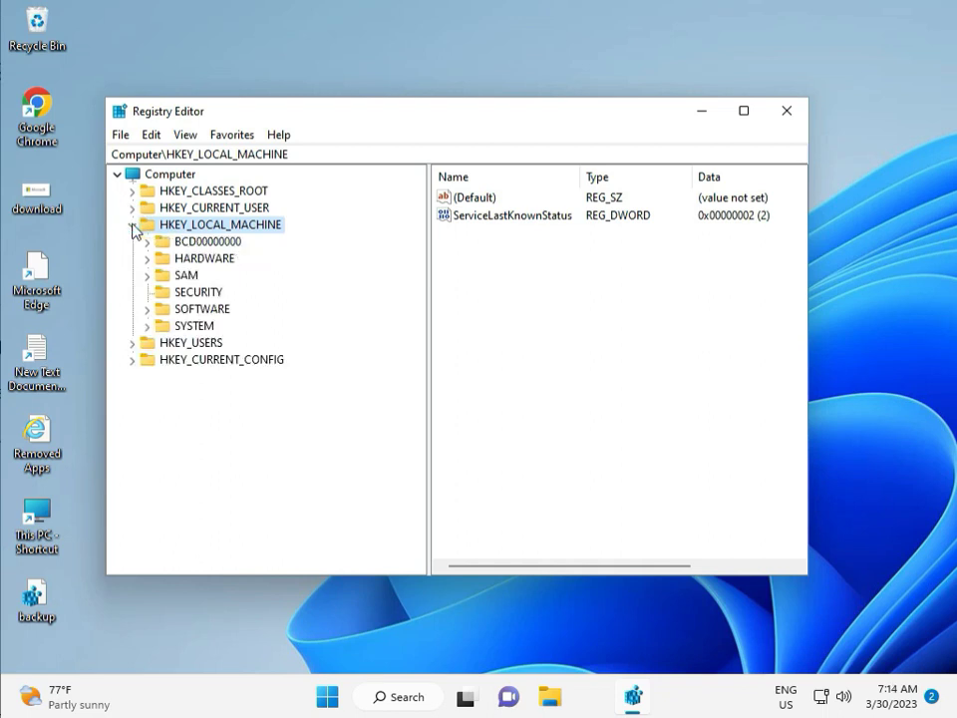
pyautogui.click(148, 309)
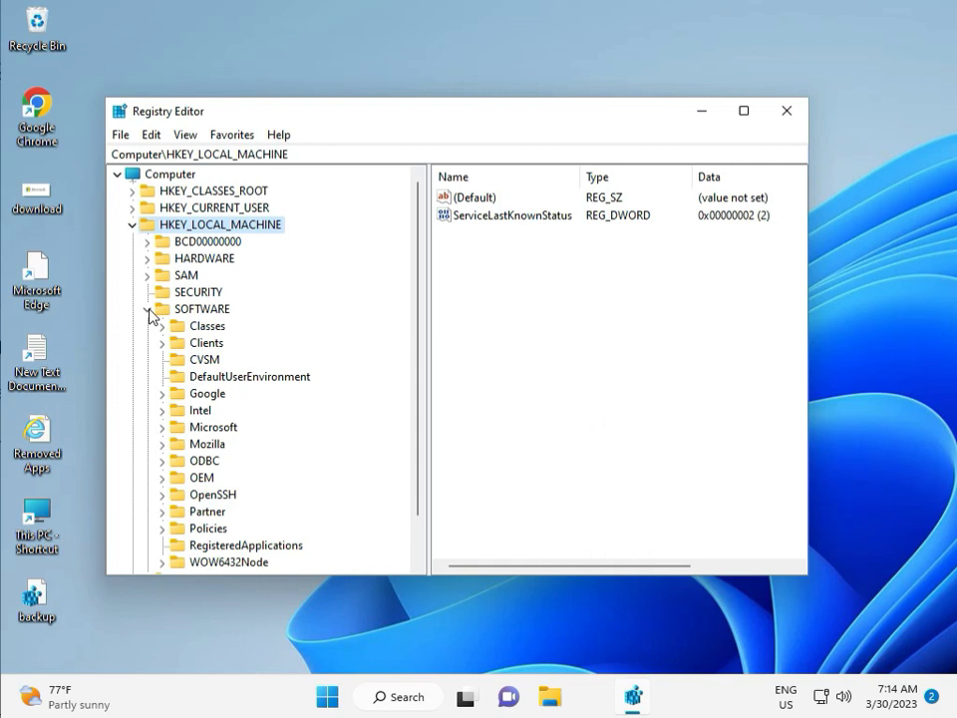
pyautogui.scroll(-1, 195, 397)
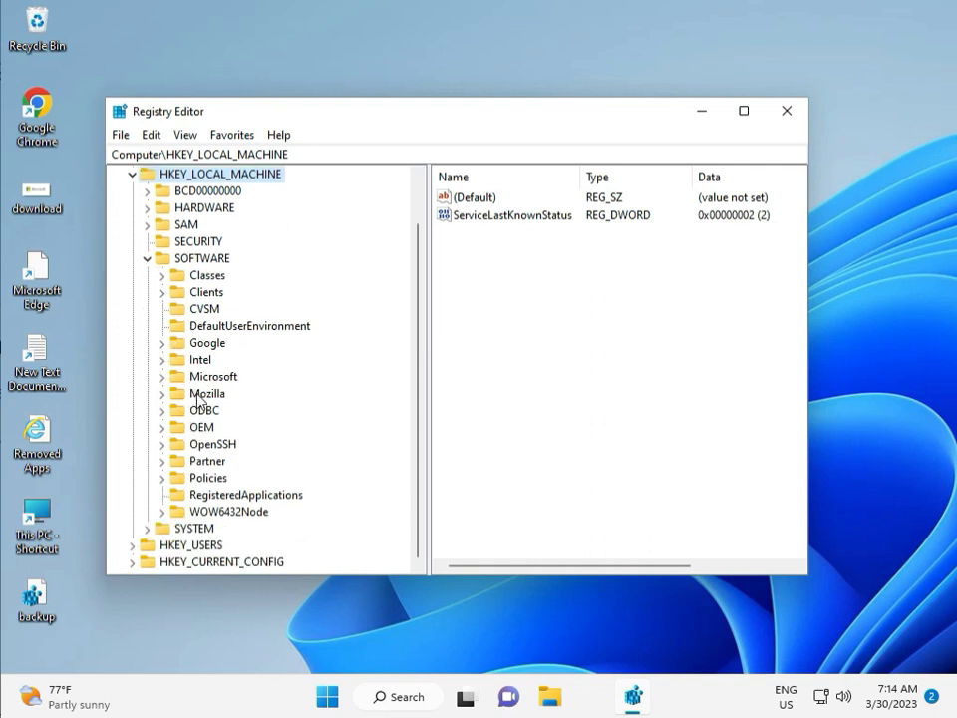
pyautogui.click(162, 479)
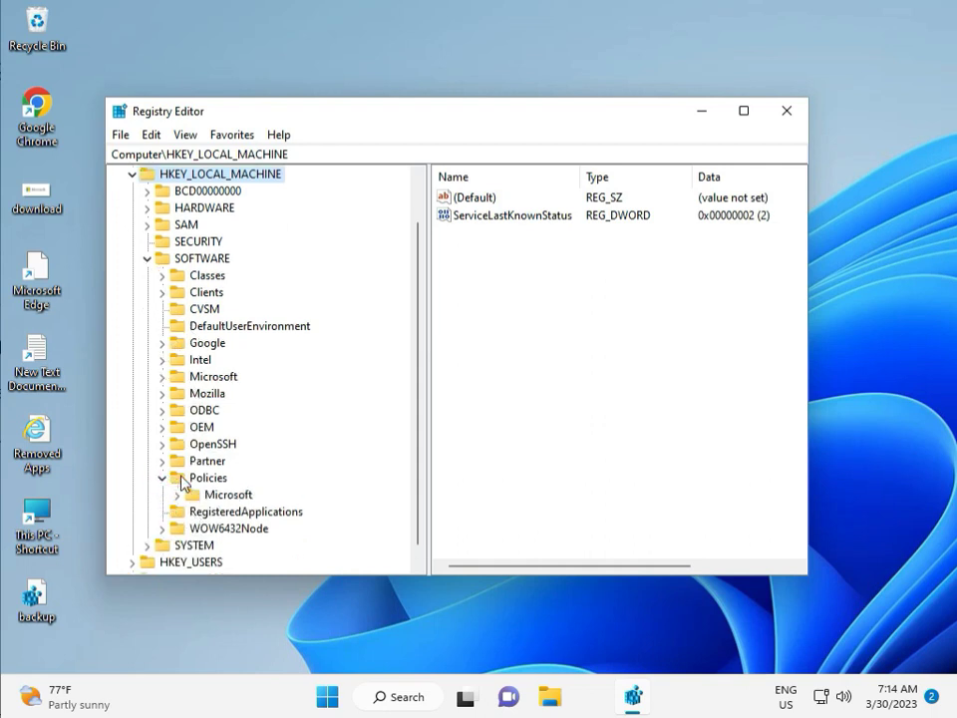
pyautogui.click(178, 495)
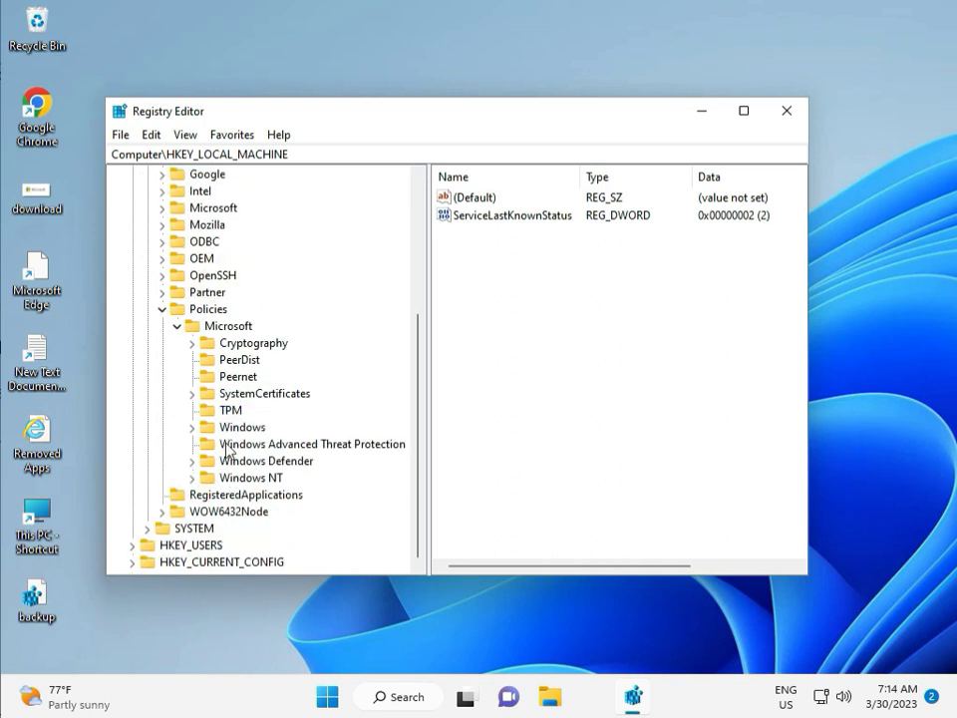
pyautogui.click(192, 427)
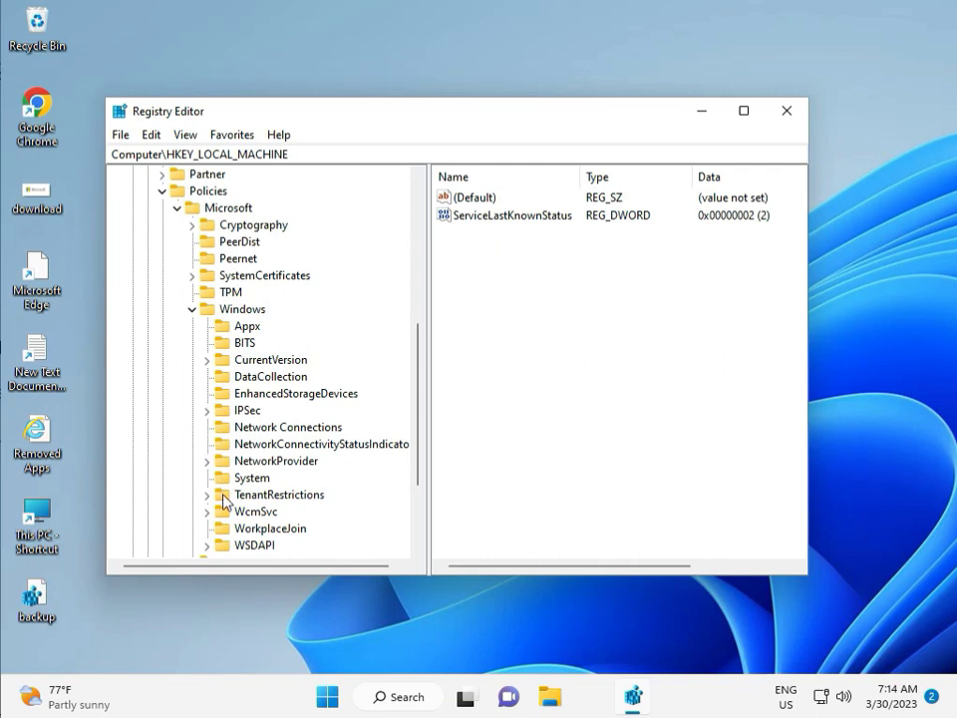
pyautogui.scroll(-1, 224, 536)
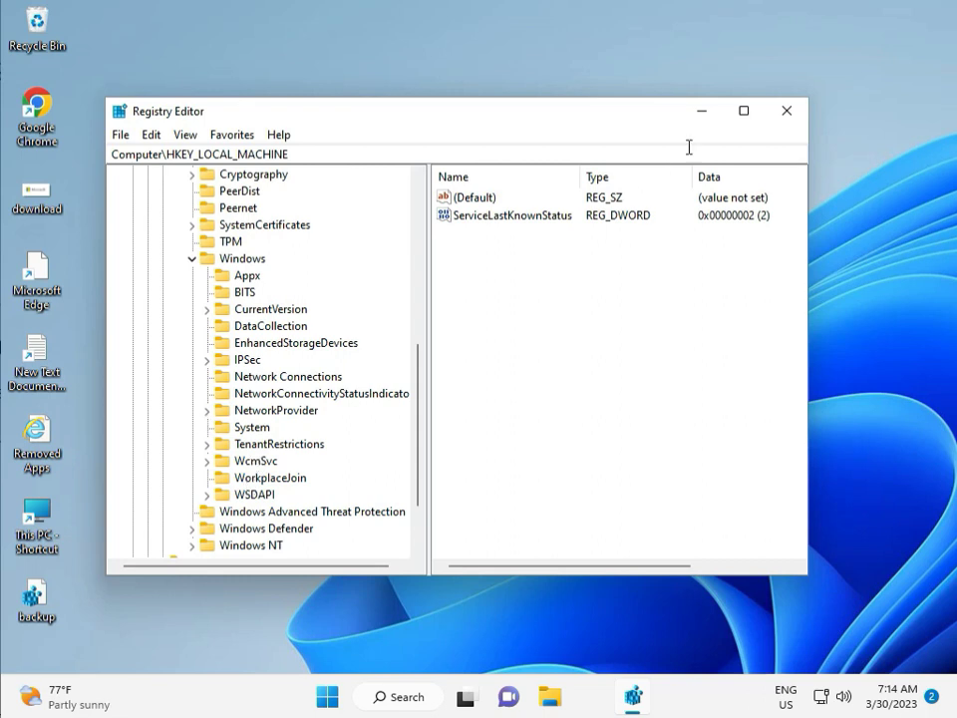
pyautogui.click(788, 112)
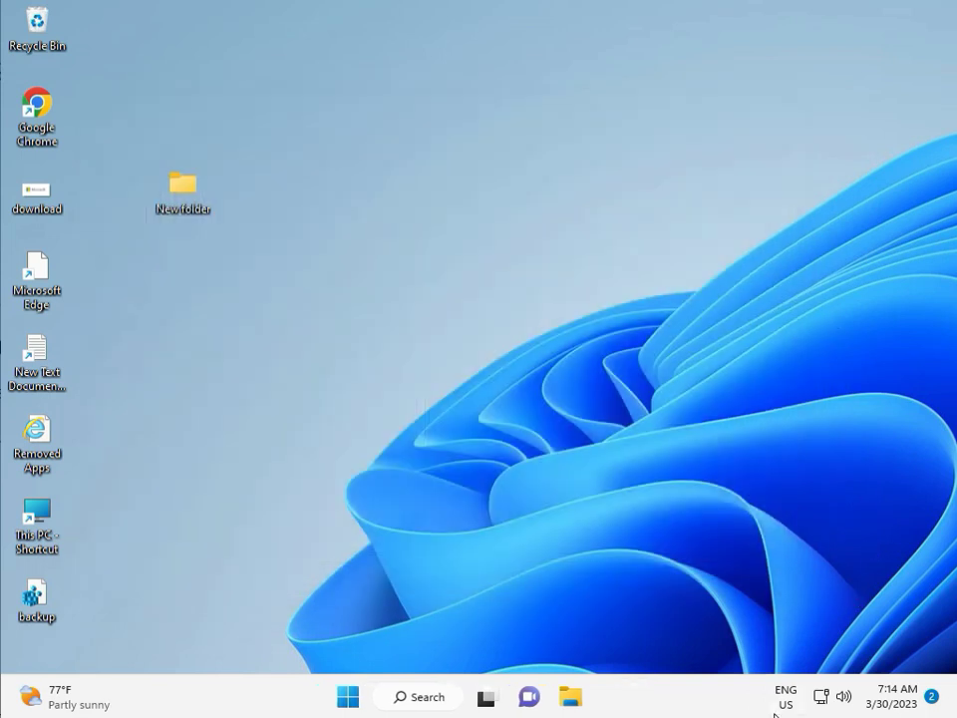
# Search for cmd and open Command Prompt as administrator, approving the User Account Control request.
pyautogui.click(293, 448)
pyautogui.press('super')
pyautogui.write('cmd')
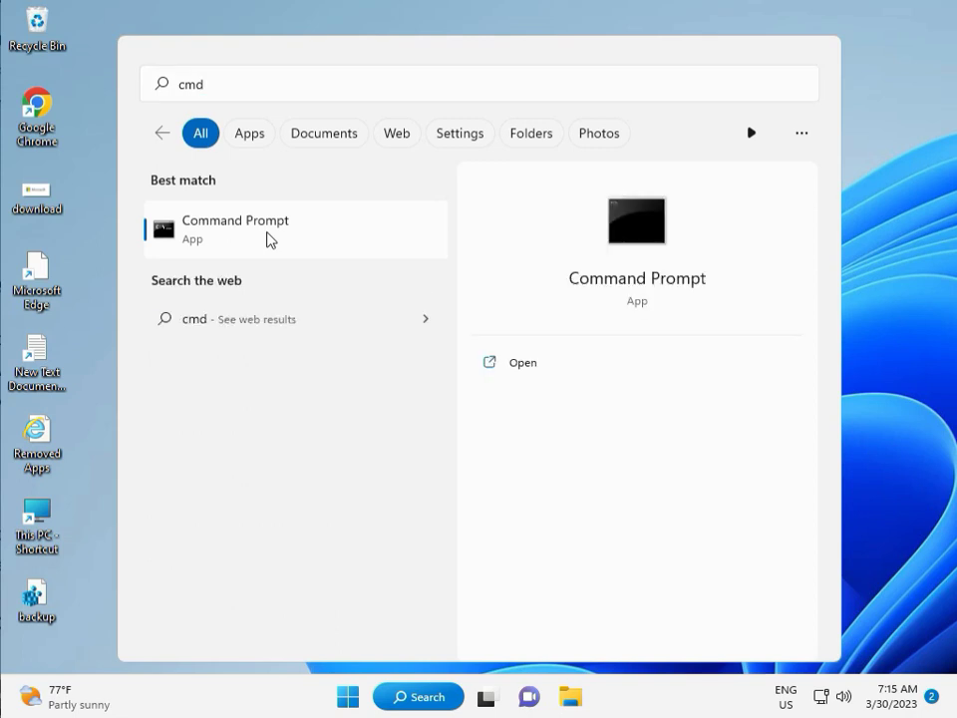
pyautogui.click(512, 394)
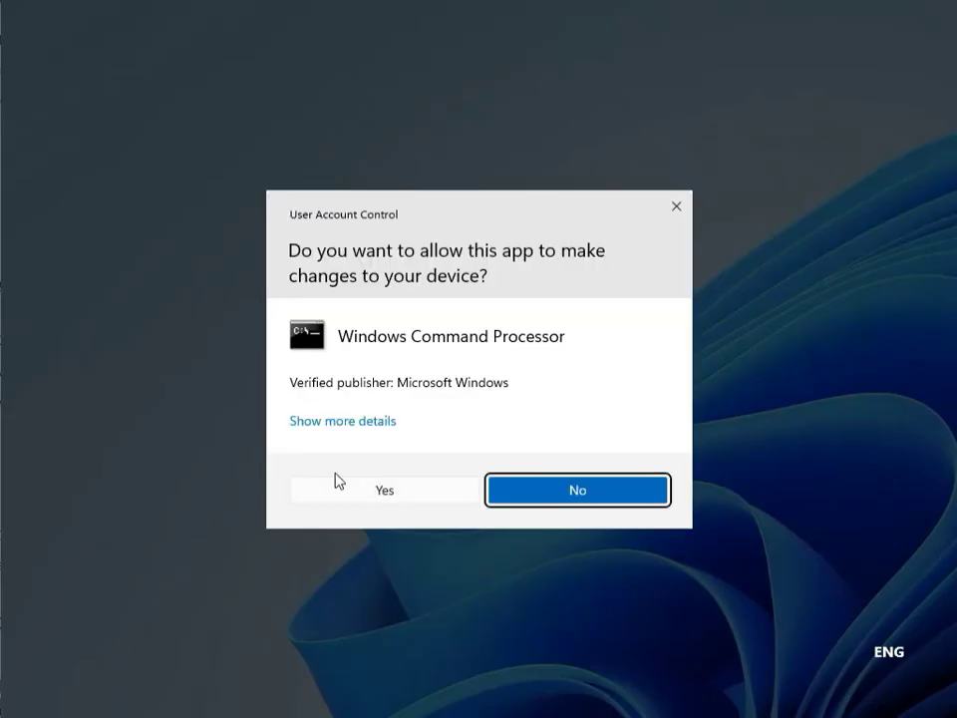
pyautogui.click(349, 486)
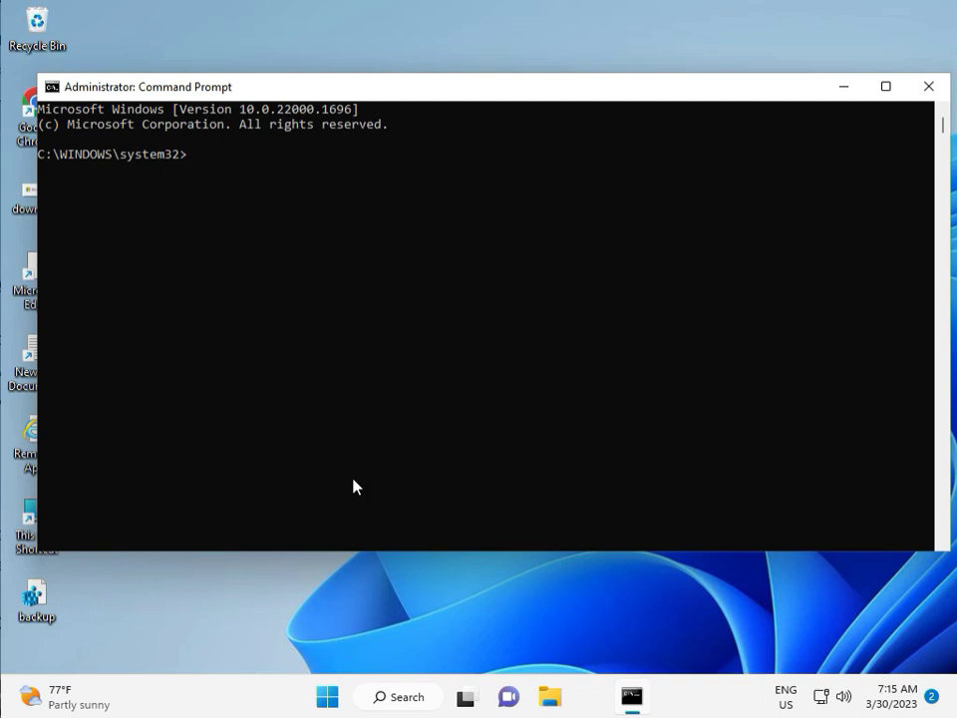
# Run chkdsk /f /r and answer y to schedule the volume check for the next system restart.
pyautogui.write('chkdsk /f /r')
pyautogui.press('Return')
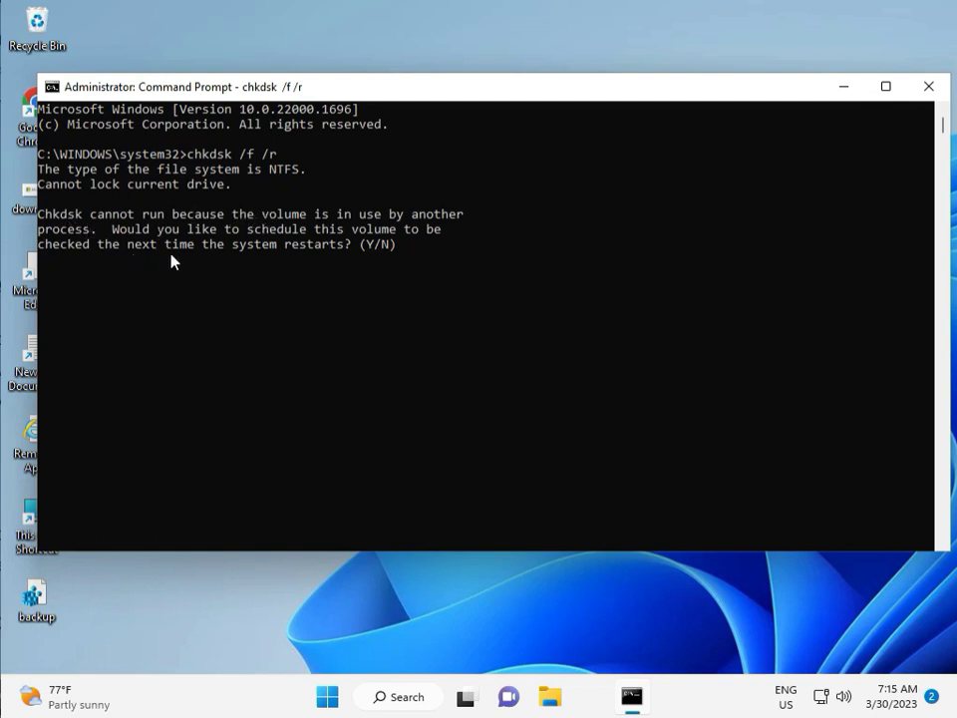
pyautogui.write('y')
pyautogui.press('Return')
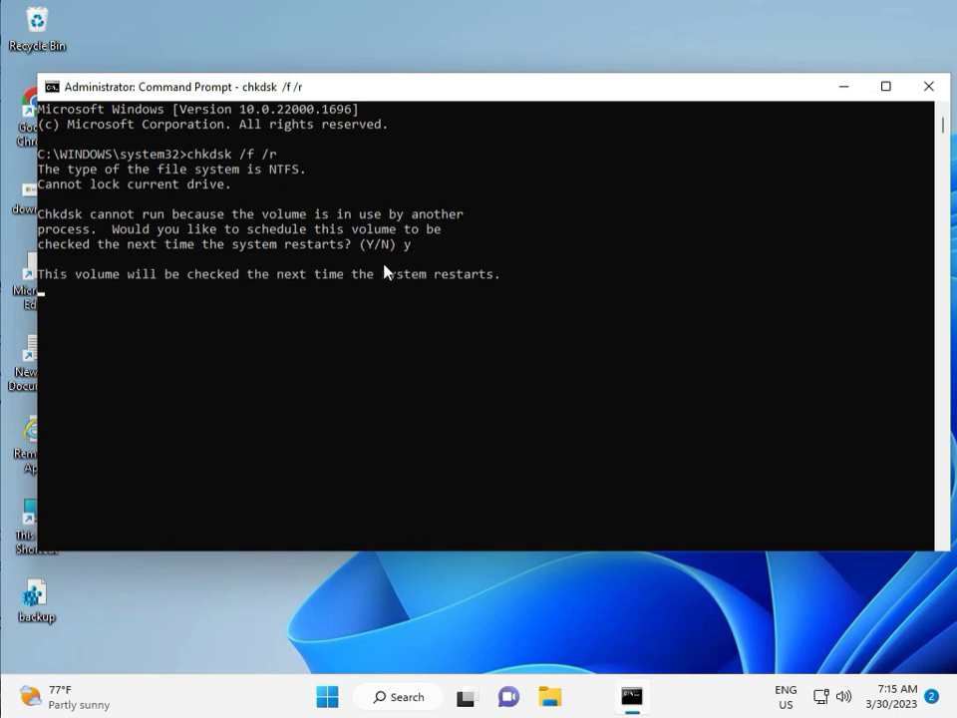
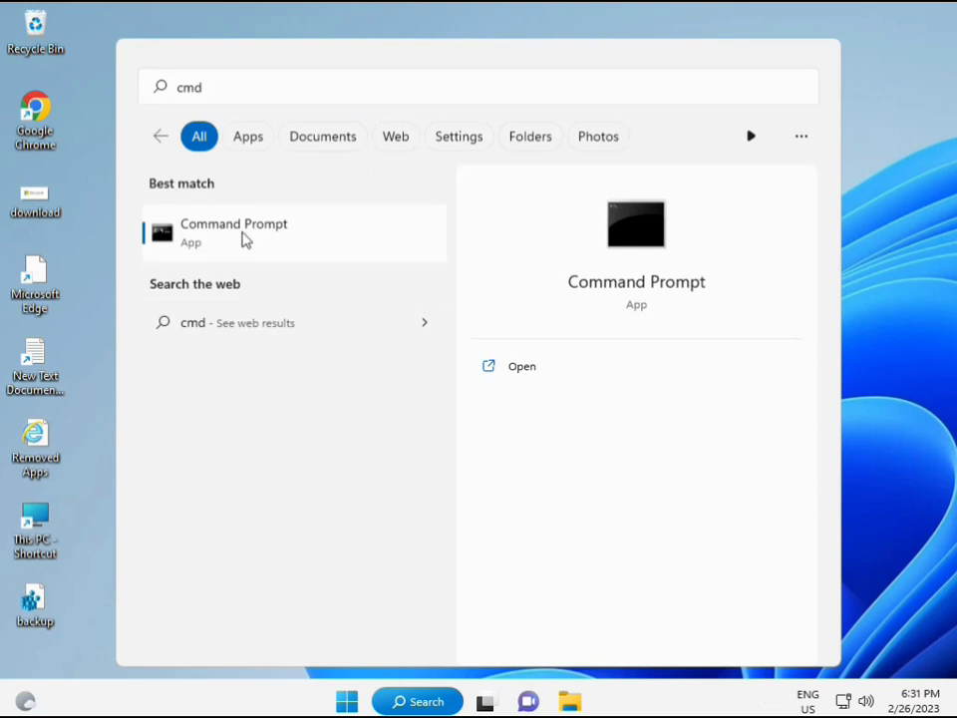
# Run Command Prompt as administrator from the cmd search result and allow it to make changes.
pyautogui.rightClick(244, 240)
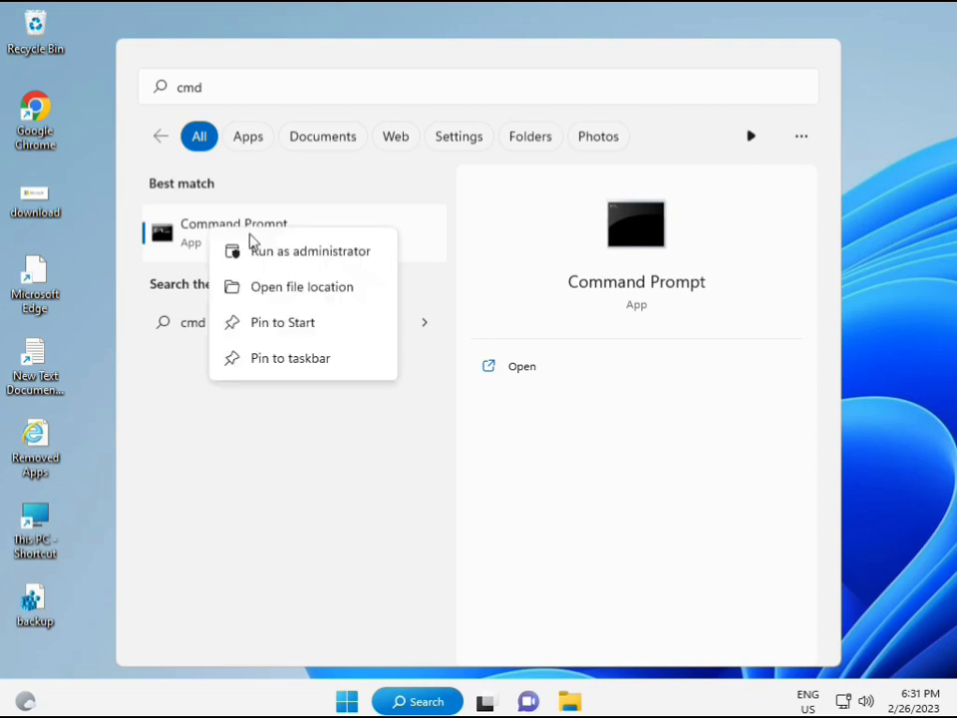
pyautogui.click(295, 260)
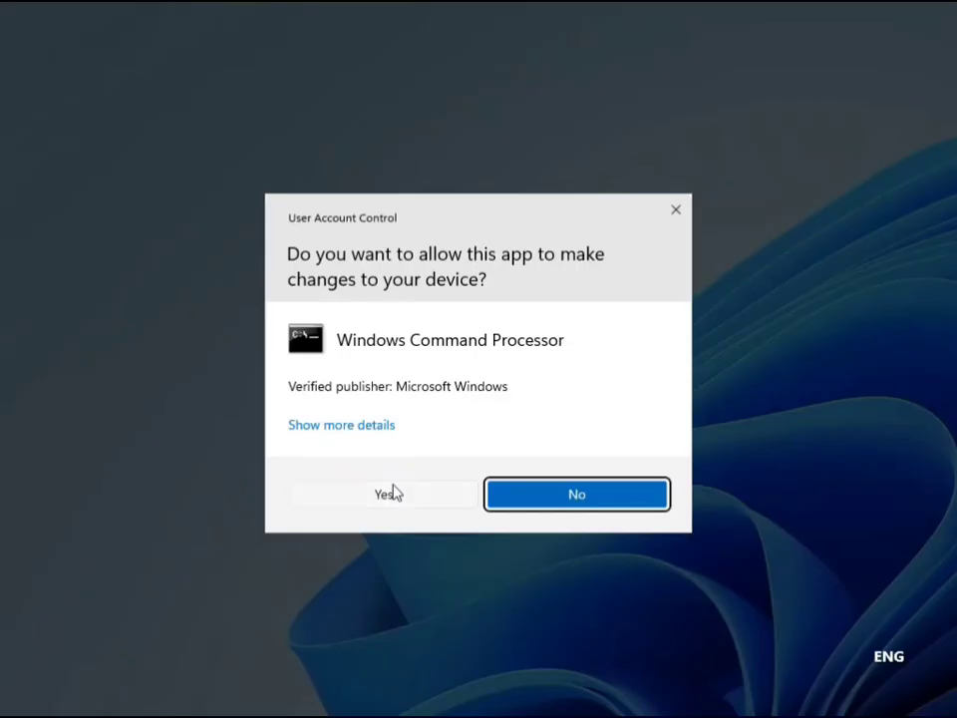
pyautogui.click(394, 492)
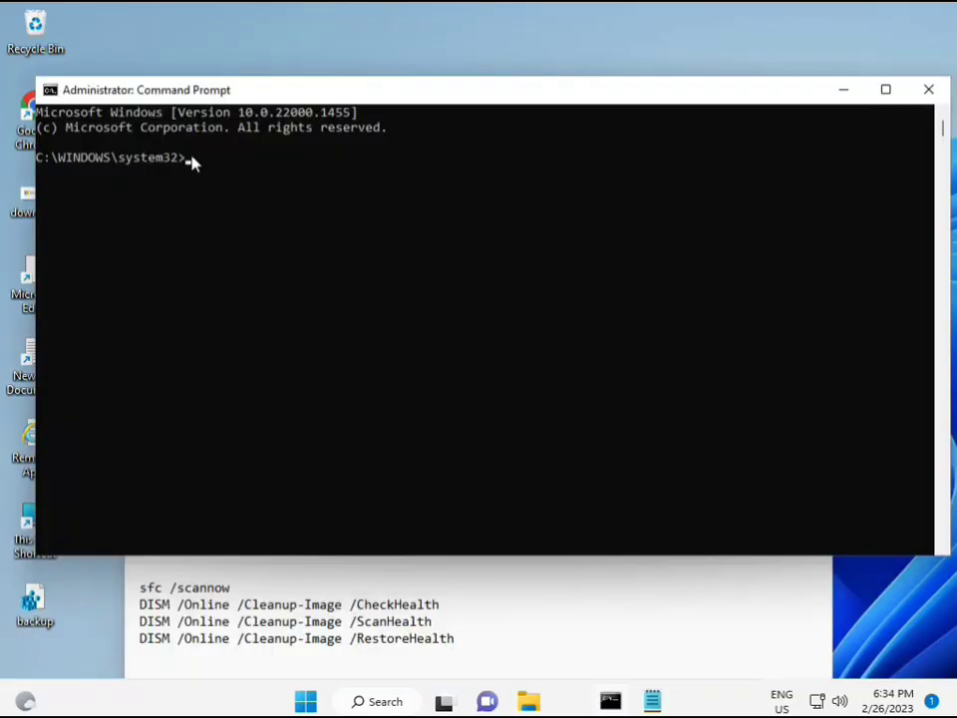
# Run the system file check with sfc /scannow in the elevated Command Prompt.
pyautogui.click(188, 158)
pyautogui.write('sca')
pyautogui.press('BackSpace')
pyautogui.press('BackSpace')
pyautogui.press('BackSpace')
pyautogui.write('sfc /scannow')
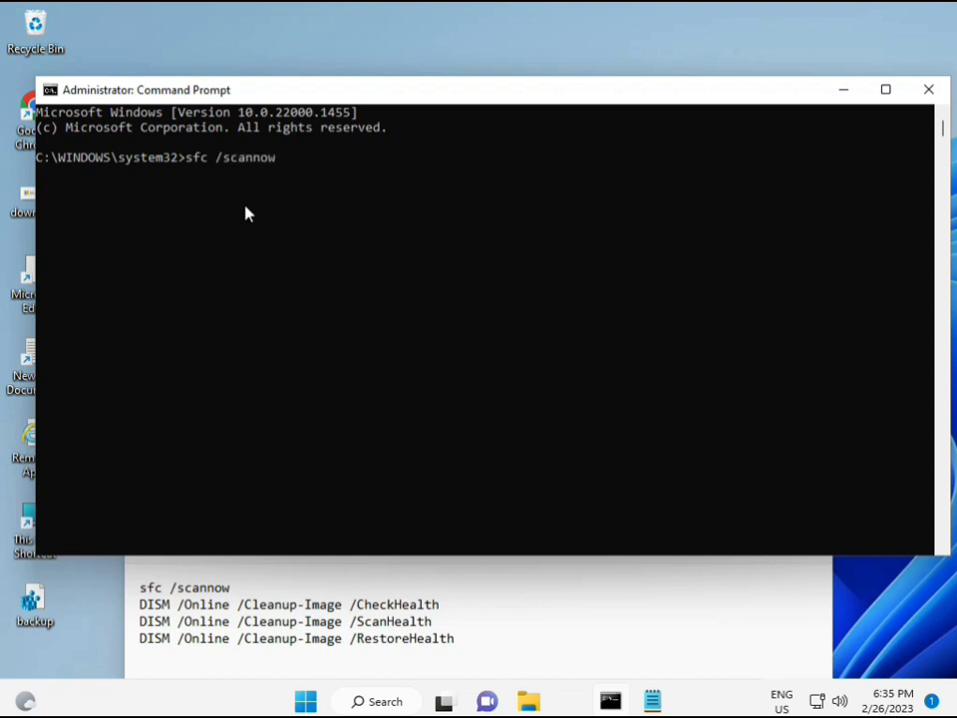
pyautogui.press('Return')
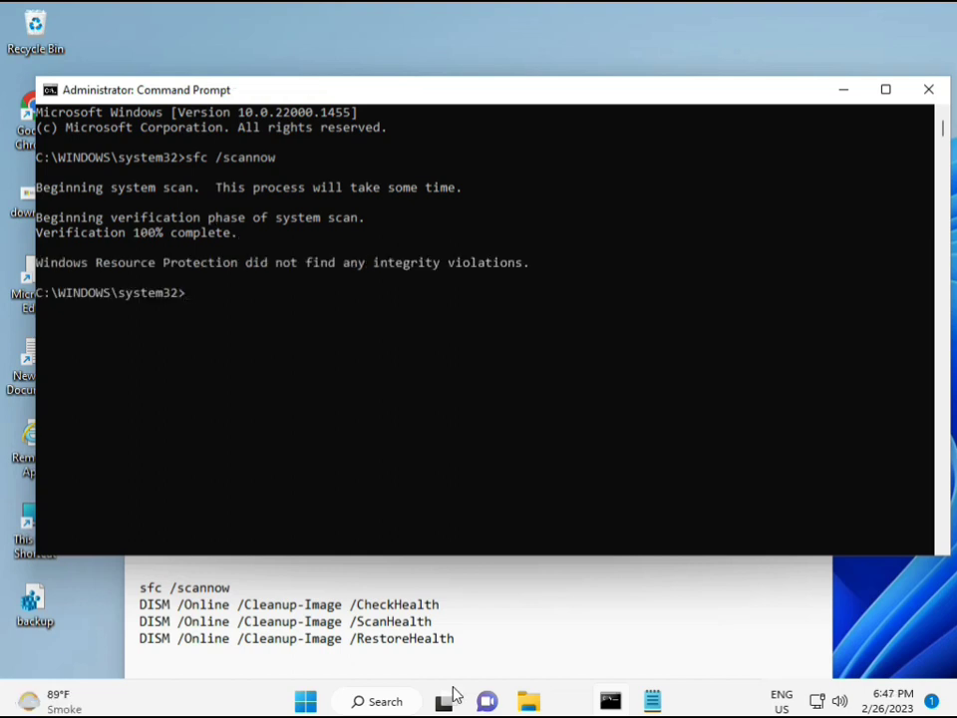
# Copy DISM /Online /Cleanup-Image /CheckHealth from the Notepad command list and run it in the elevated Command Prompt.
pyautogui.moveTo(139, 604); pyautogui.dragTo(448, 605)
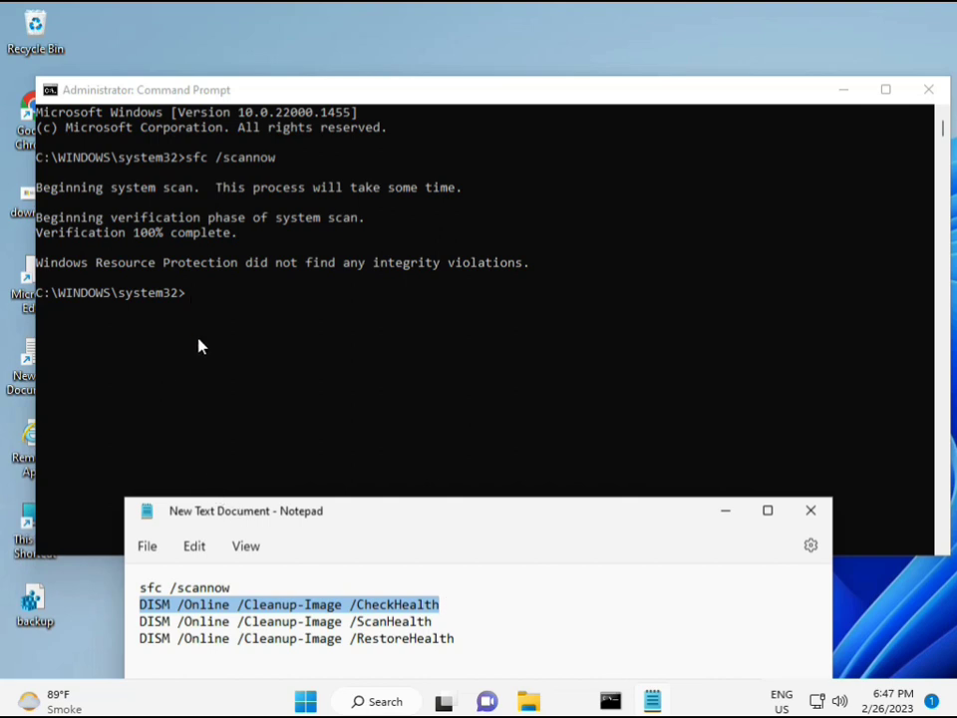
pyautogui.rightClick(254, 605)
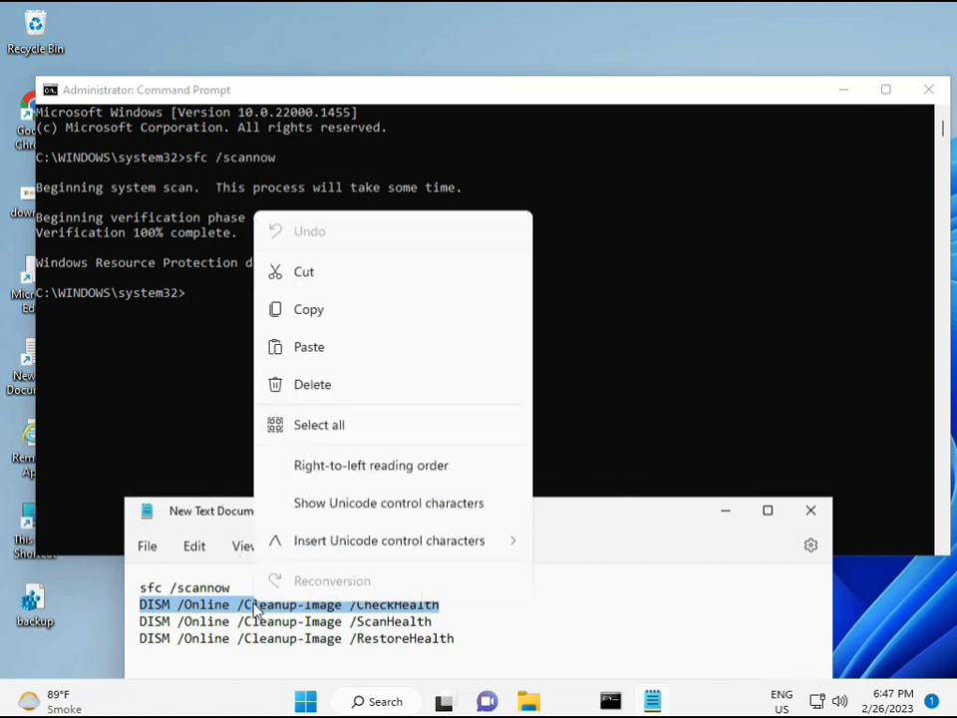
pyautogui.click(302, 317)
pyautogui.click(191, 300)
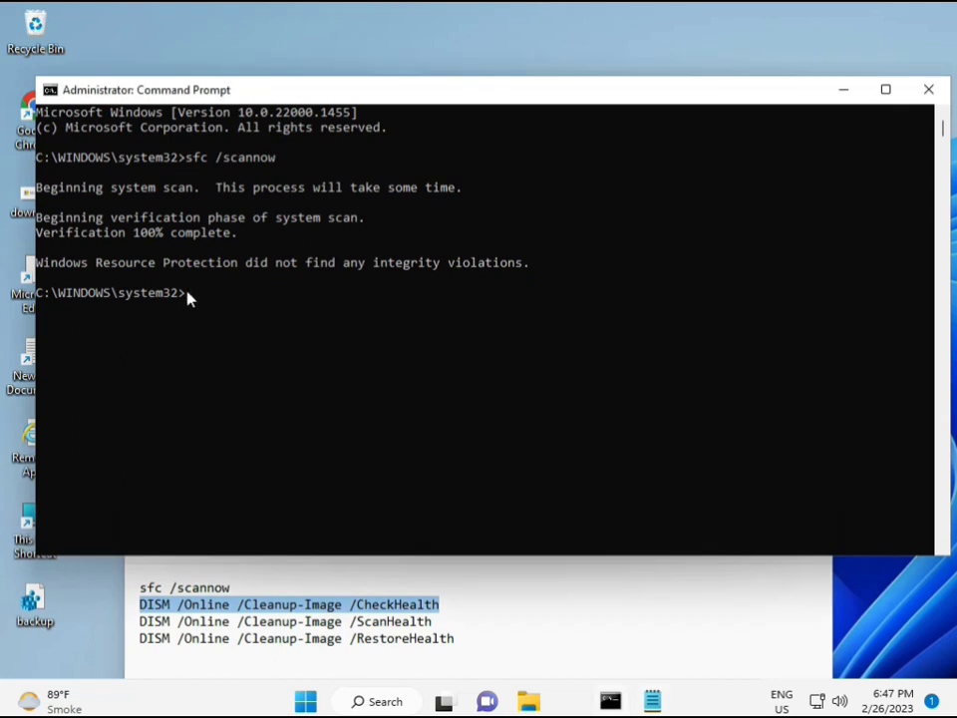
pyautogui.rightClick(76, 91)
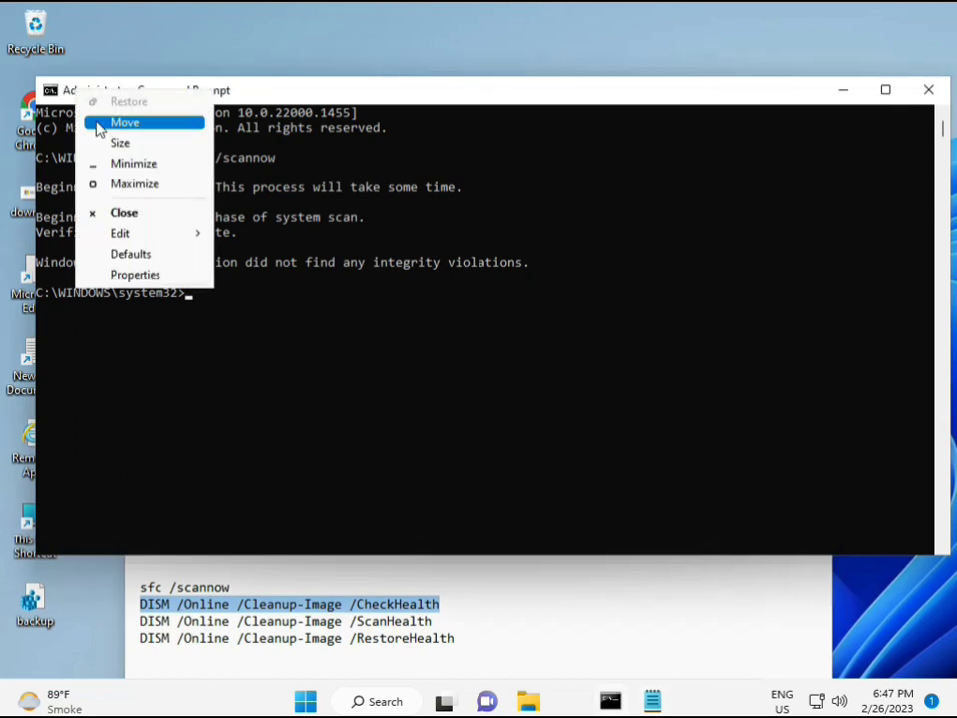
pyautogui.moveTo(162, 233)
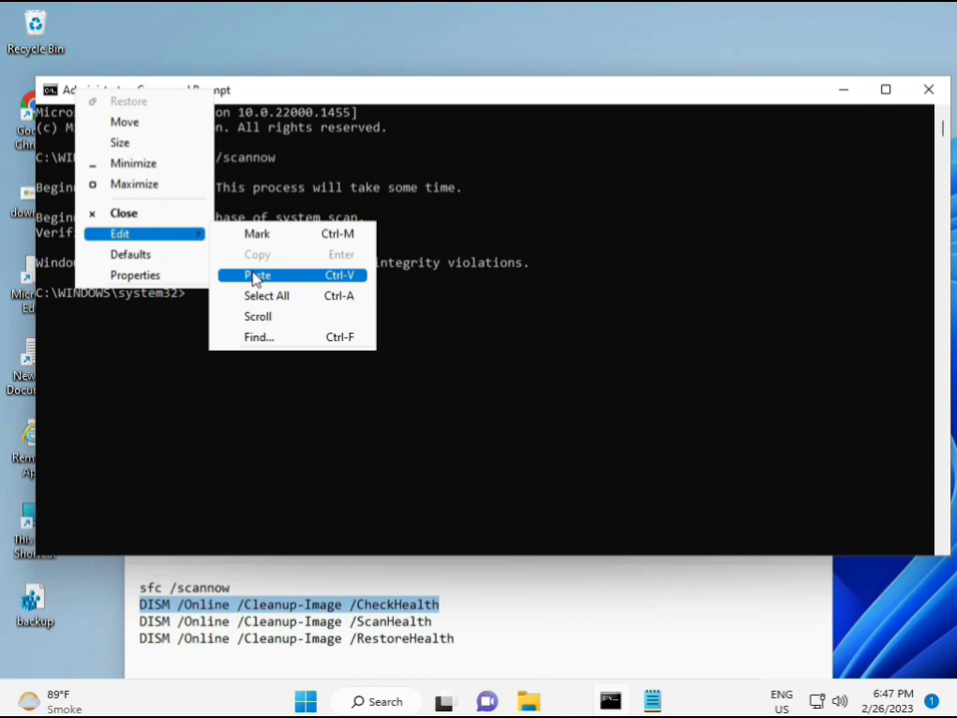
pyautogui.click(254, 276)
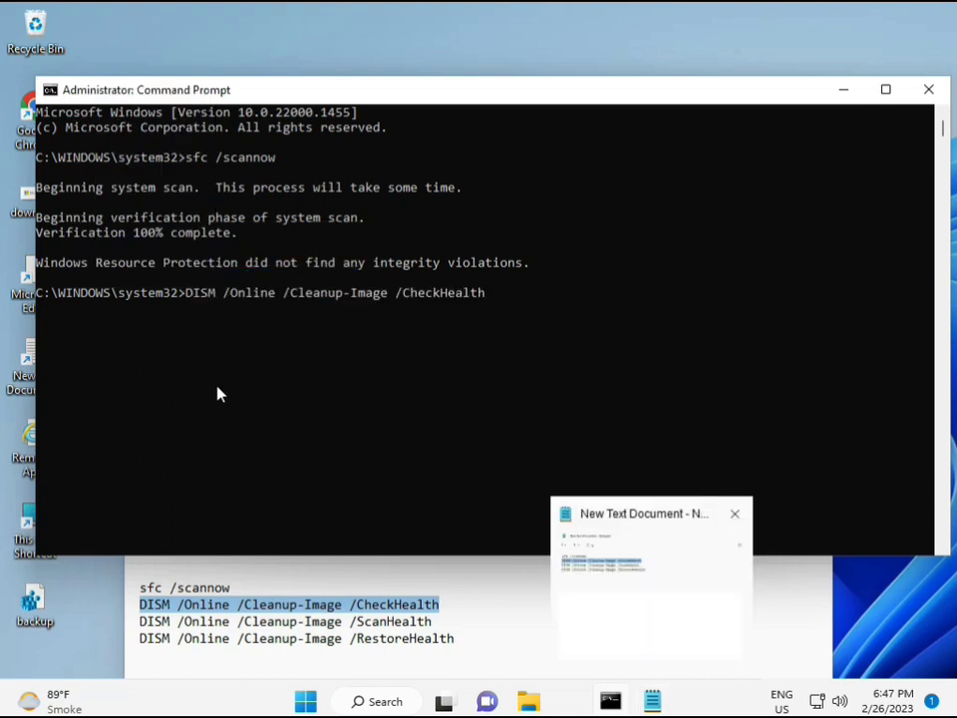
pyautogui.click(189, 299)
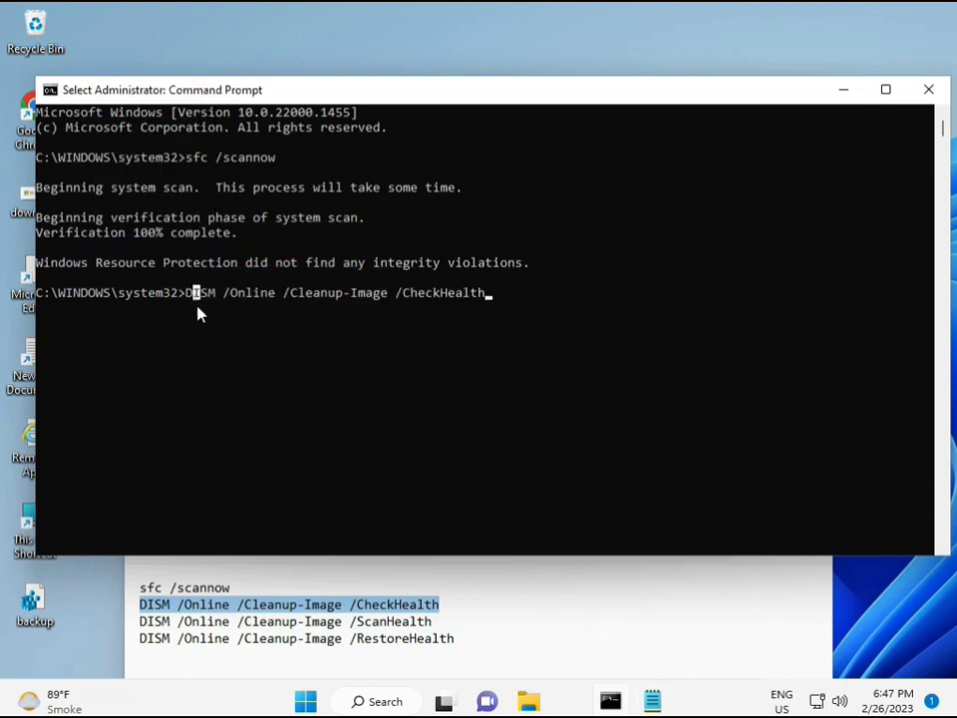
pyautogui.press('Return')
pyautogui.press('Return')
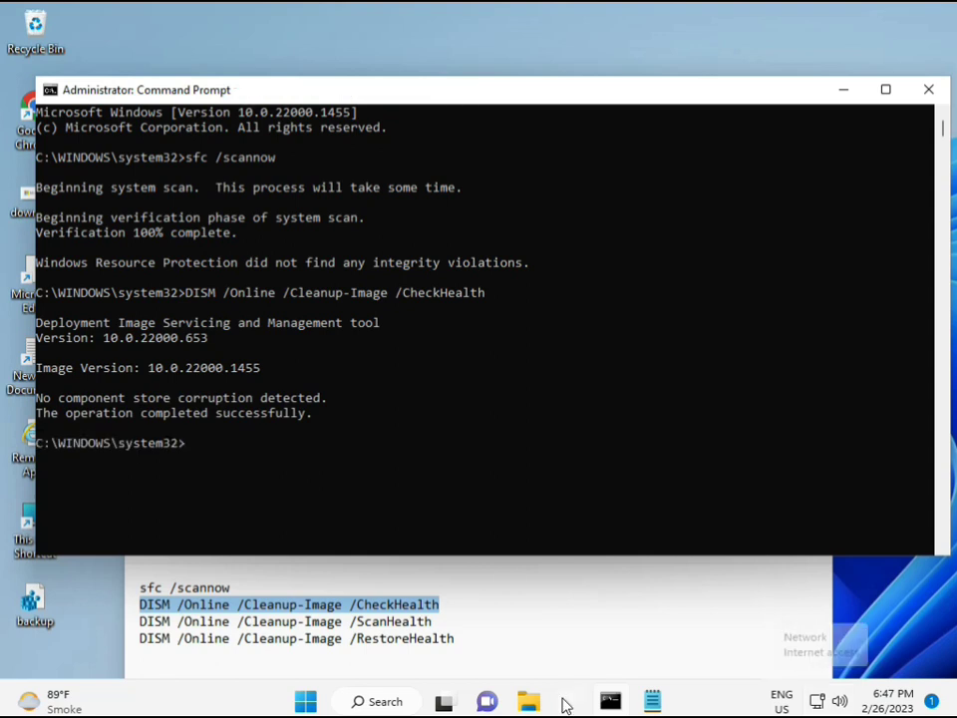
# Copy DISM /Online /Cleanup-Image /ScanHealth from the Notepad list and run it in the elevated Command Prompt.
pyautogui.click(140, 622)
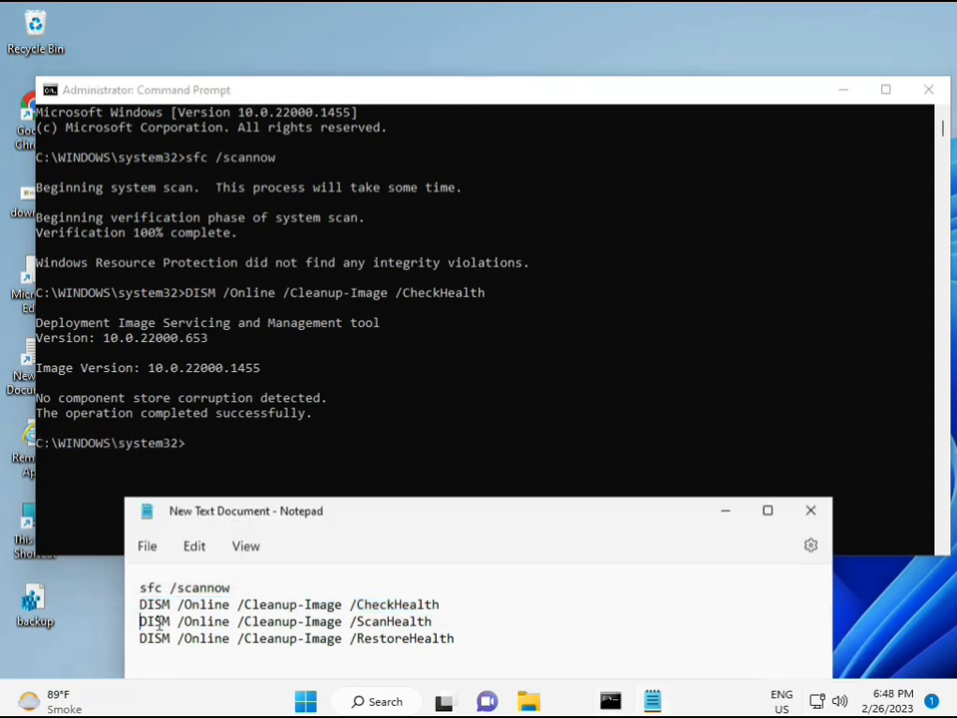
pyautogui.keyDown('shift'); pyautogui.click(455, 621); pyautogui.keyUp('shift')
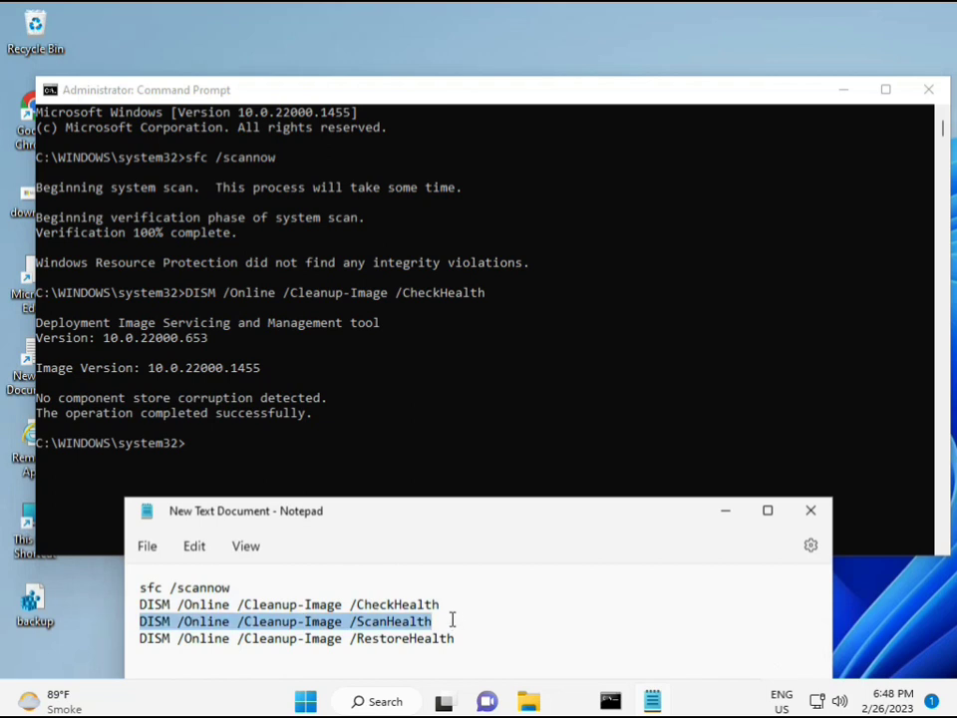
pyautogui.rightClick(420, 622)
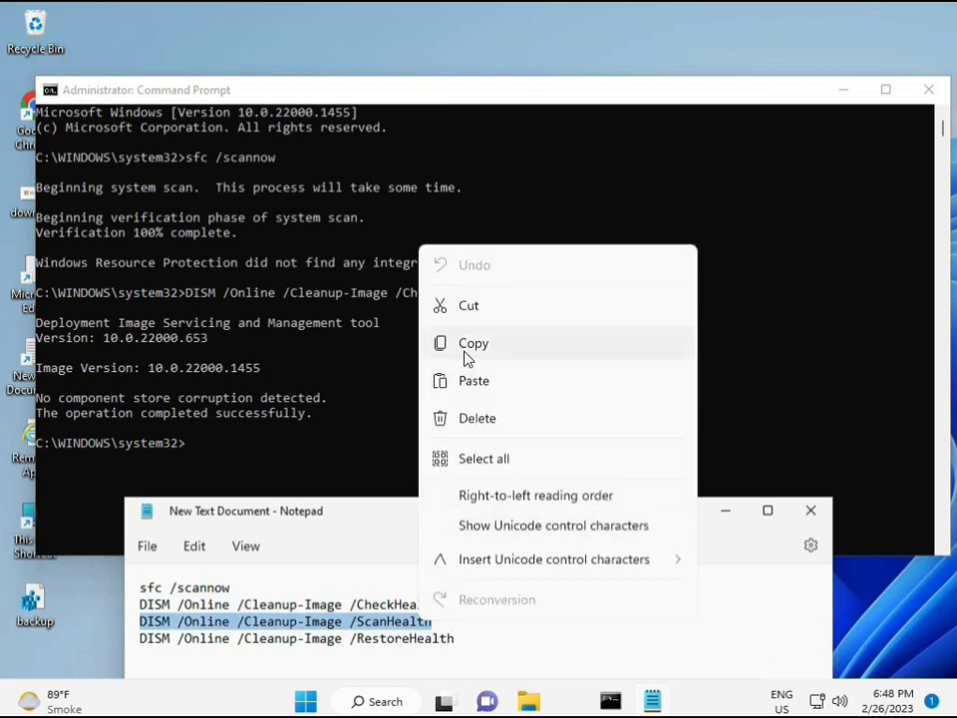
pyautogui.click(465, 351)
pyautogui.click(192, 450)
pyautogui.click(192, 451)
pyautogui.rightClick(193, 450)
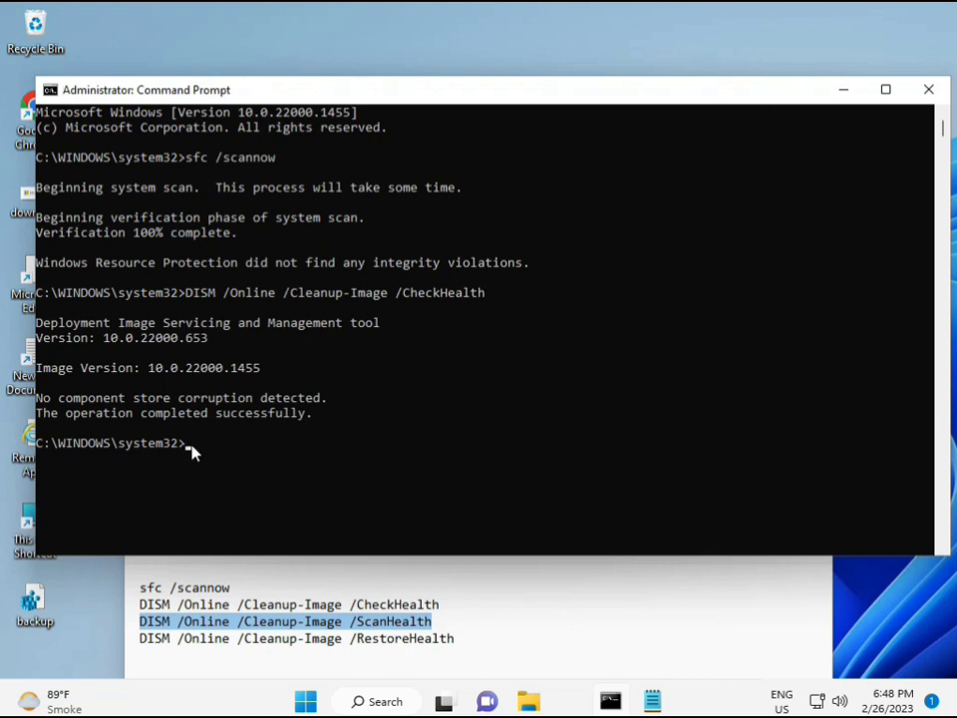
pyautogui.rightClick(192, 451)
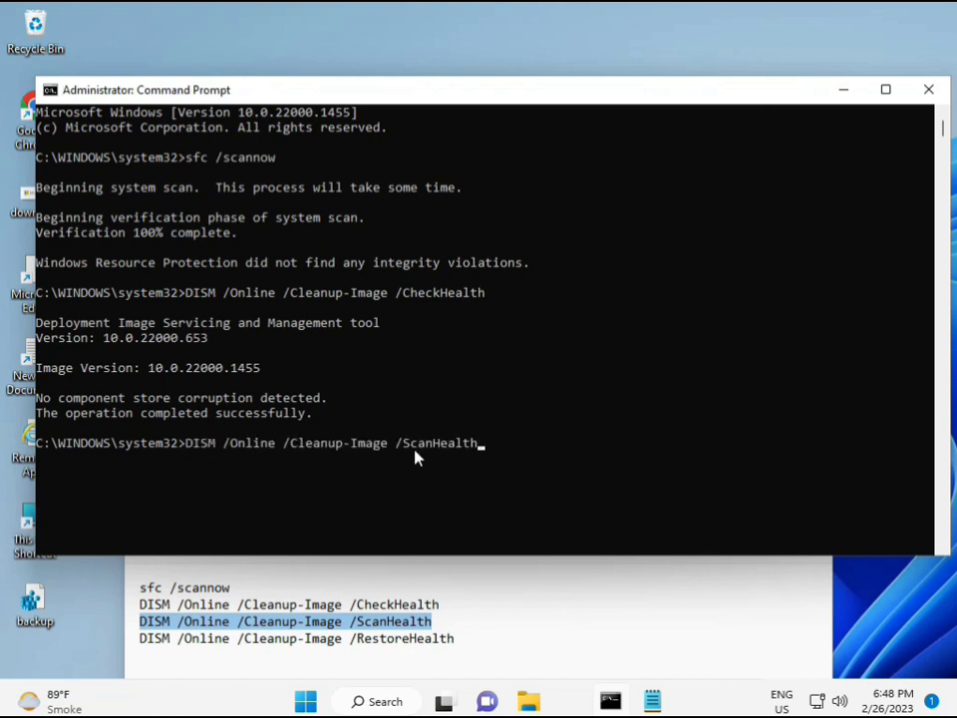
pyautogui.press('Return')
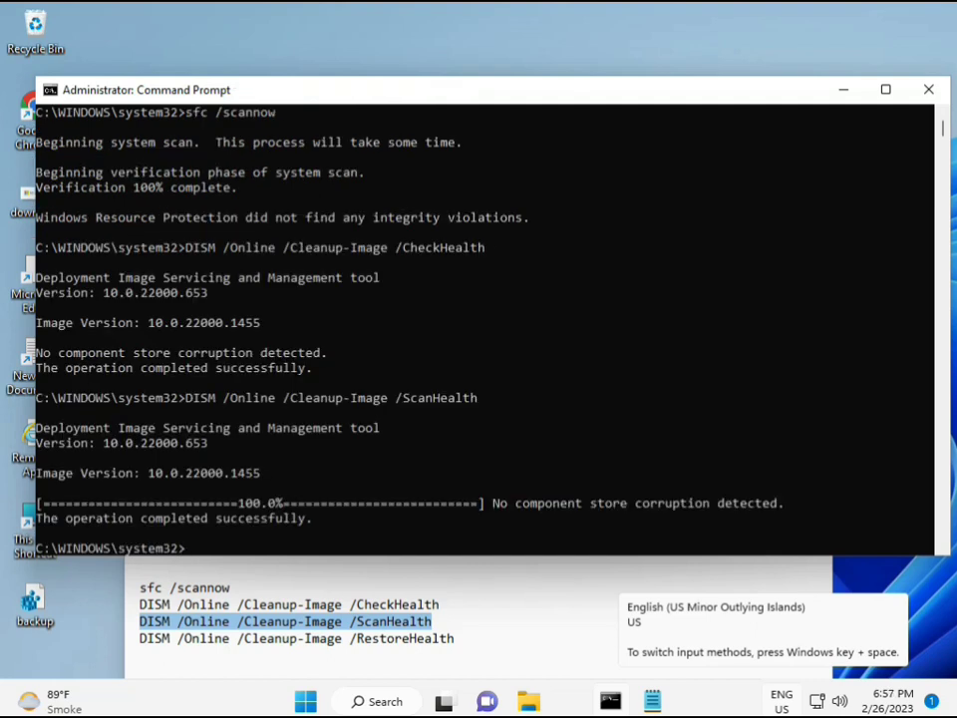
# Copy DISM /Online /Cleanup-Image /RestoreHealth from the Notepad list and paste it at the Command Prompt's empty prompt line.
pyautogui.moveTo(215, 519); pyautogui.dragTo(314, 521)
pyautogui.click(227, 641)
pyautogui.tripleClick(228, 641)
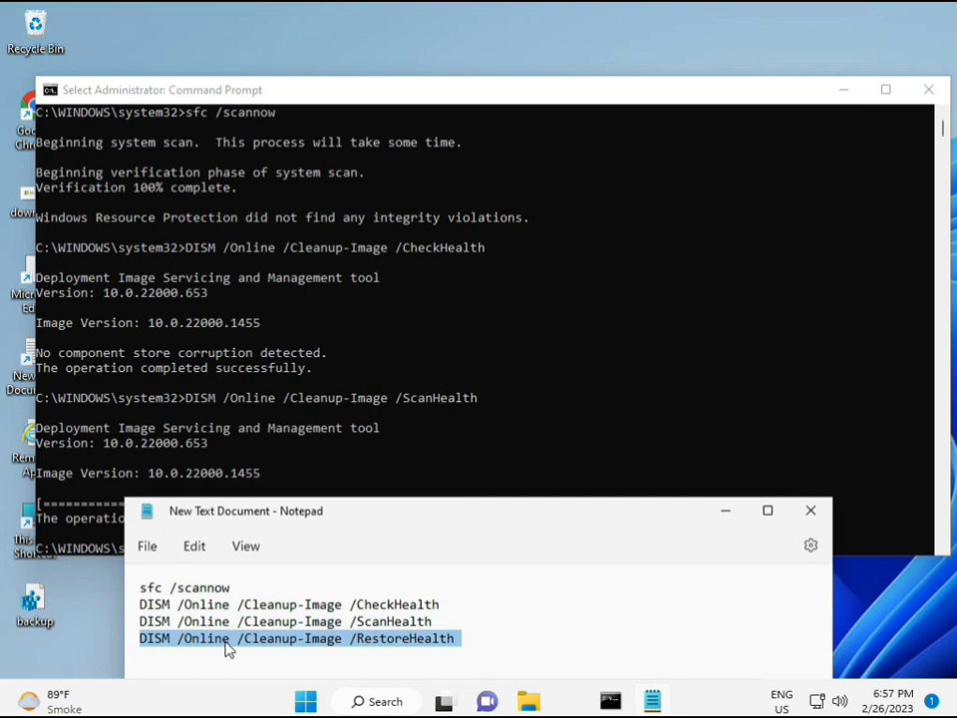
pyautogui.rightClick(228, 646)
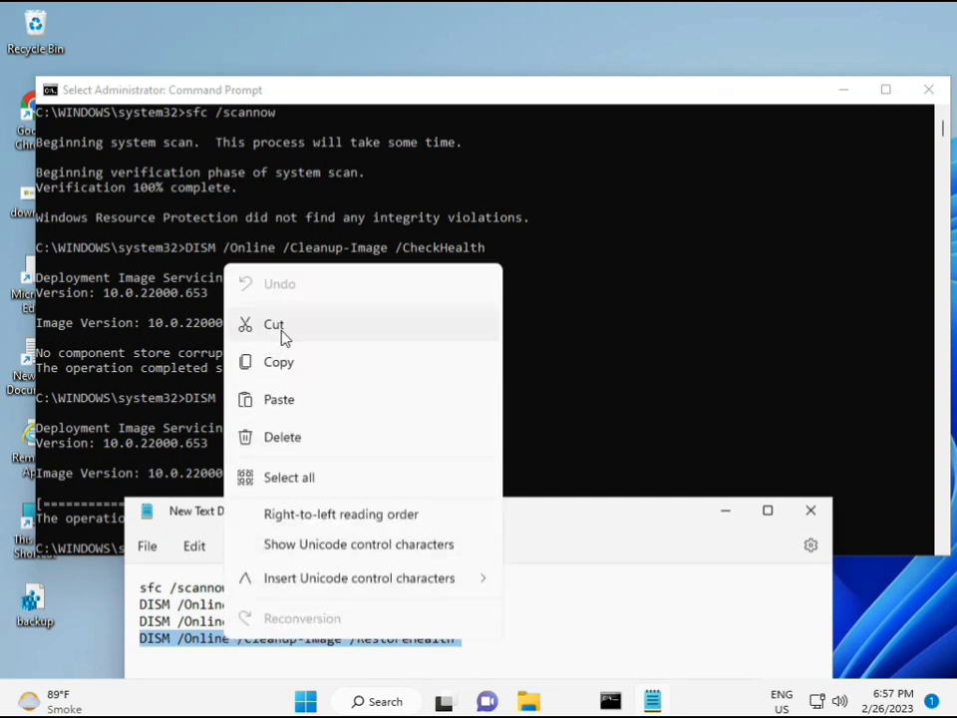
pyautogui.click(283, 363)
pyautogui.click(207, 492)
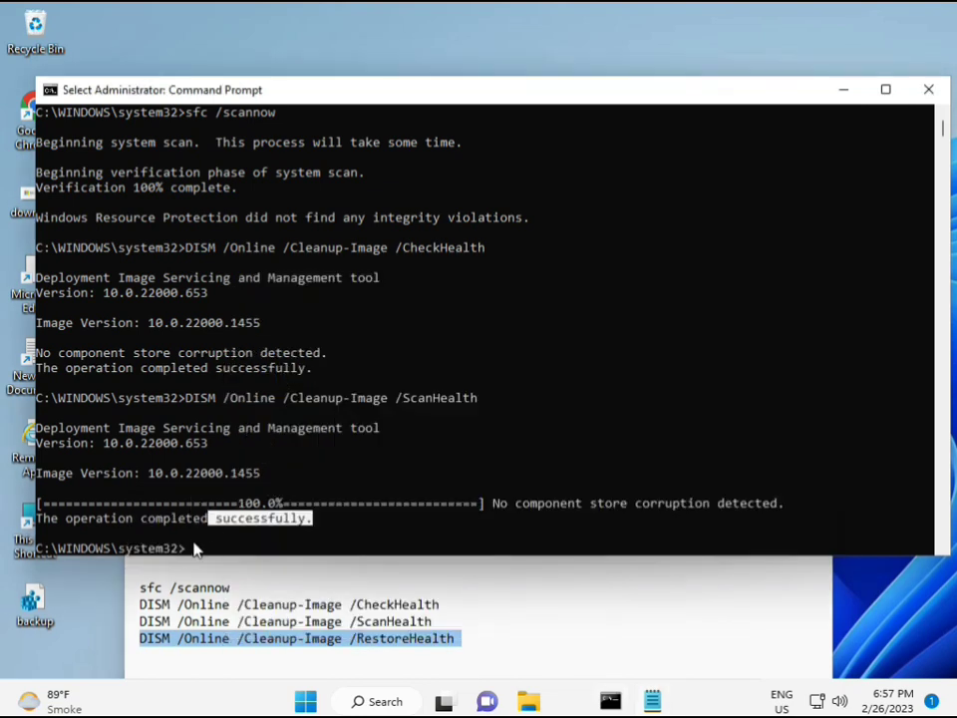
pyautogui.click(192, 550)
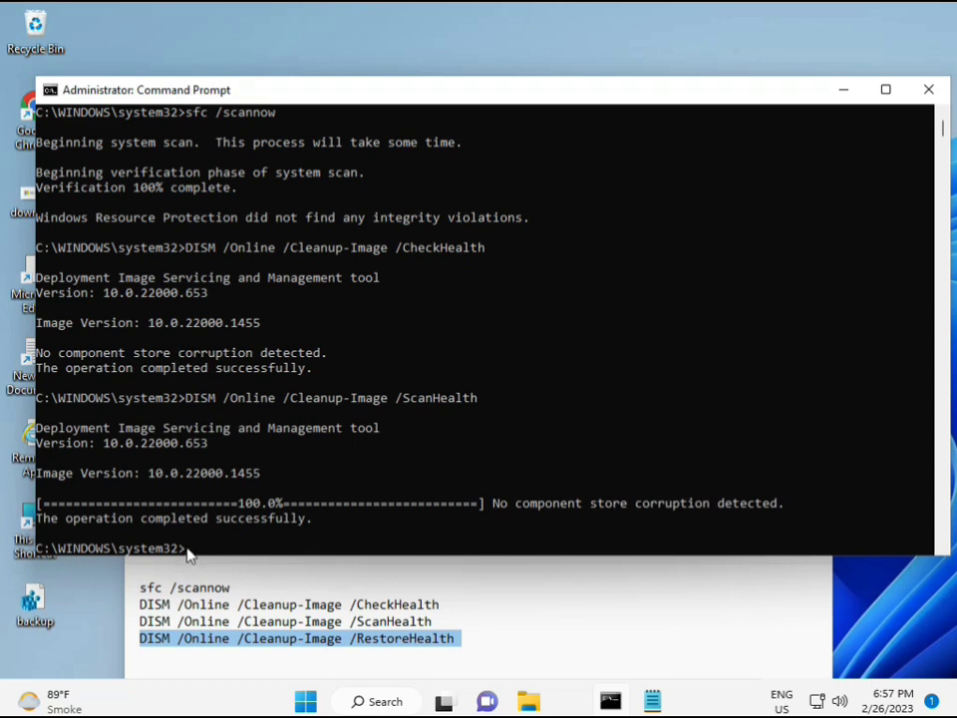
pyautogui.click(189, 554)
pyautogui.click(190, 554)
pyautogui.rightClick(189, 554)
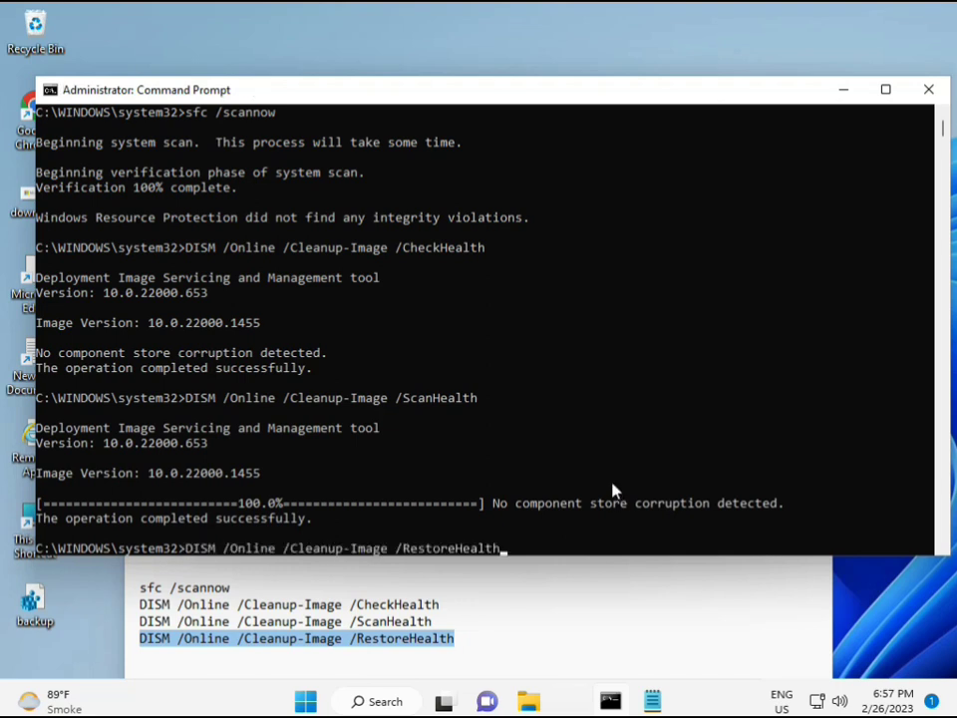
# Run the pasted DISM RestoreHealth command to start repairing the Windows image.
pyautogui.scroll(-5, 598, 469)
pyautogui.scroll(-4, 584, 451)
pyautogui.scroll(9, 559, 467)
pyautogui.scroll(-5, 945, 139)
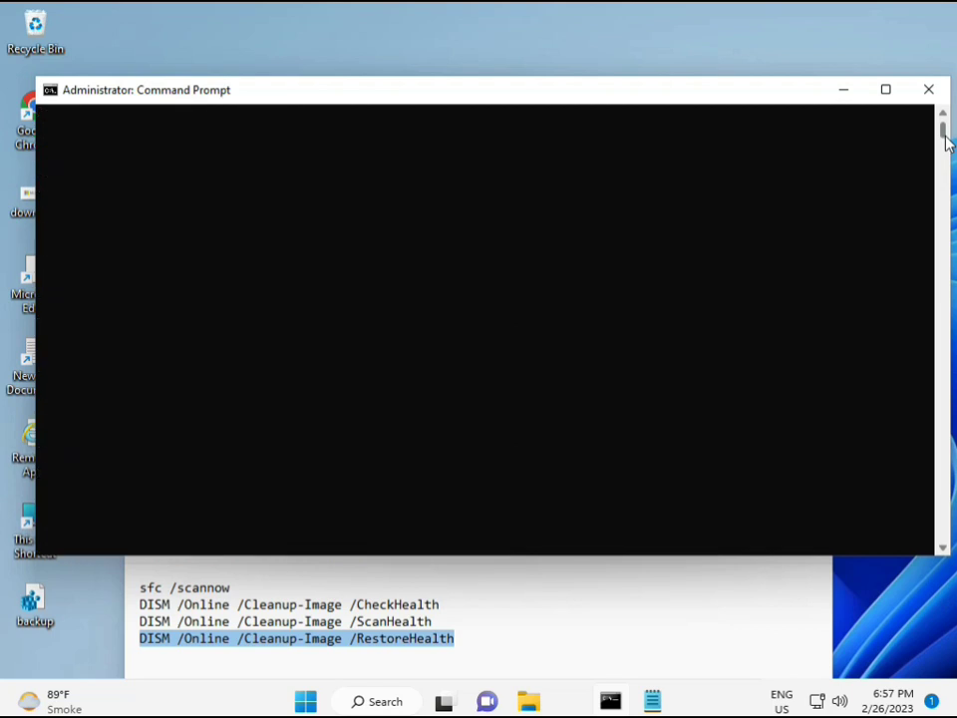
pyautogui.scroll(5, 945, 139)
pyautogui.click(188, 278)
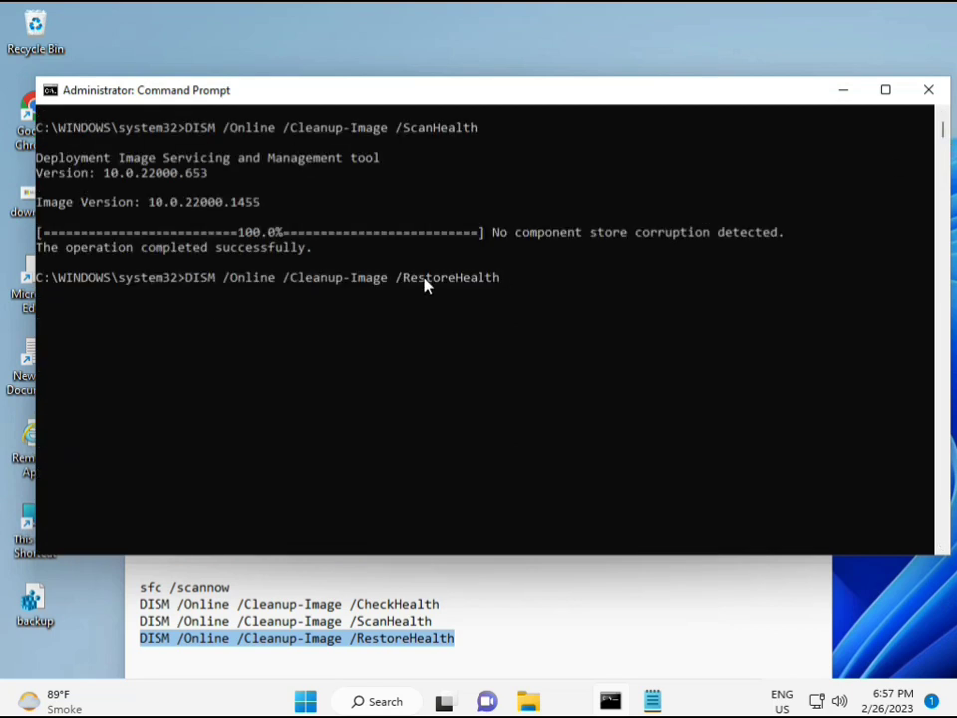
pyautogui.press('Return')
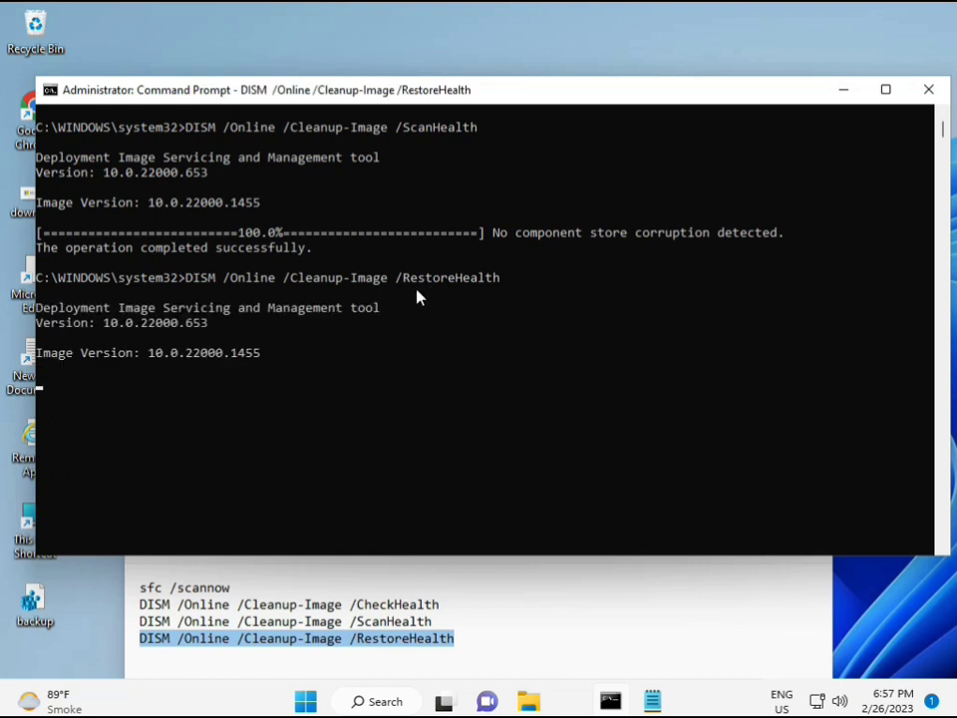